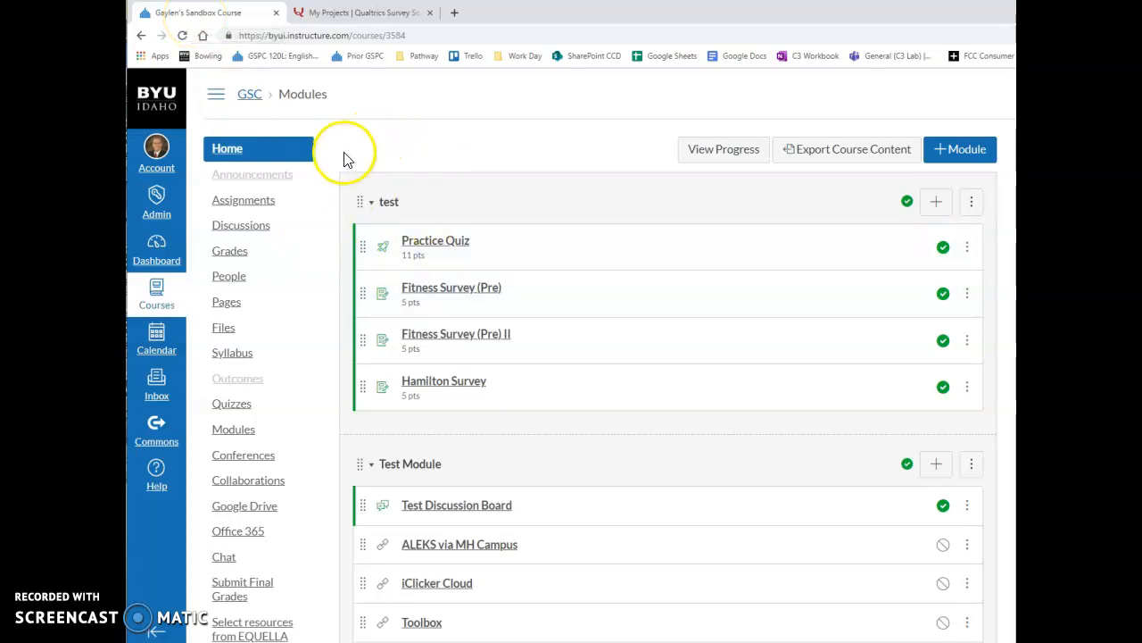
click(368, 12)
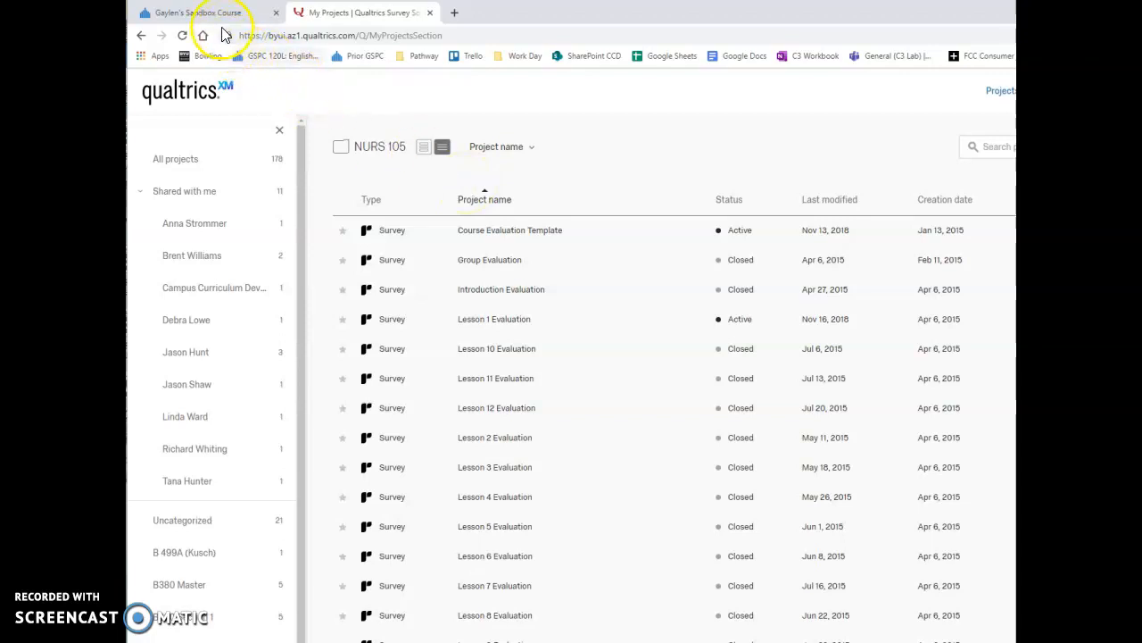
click(197, 14)
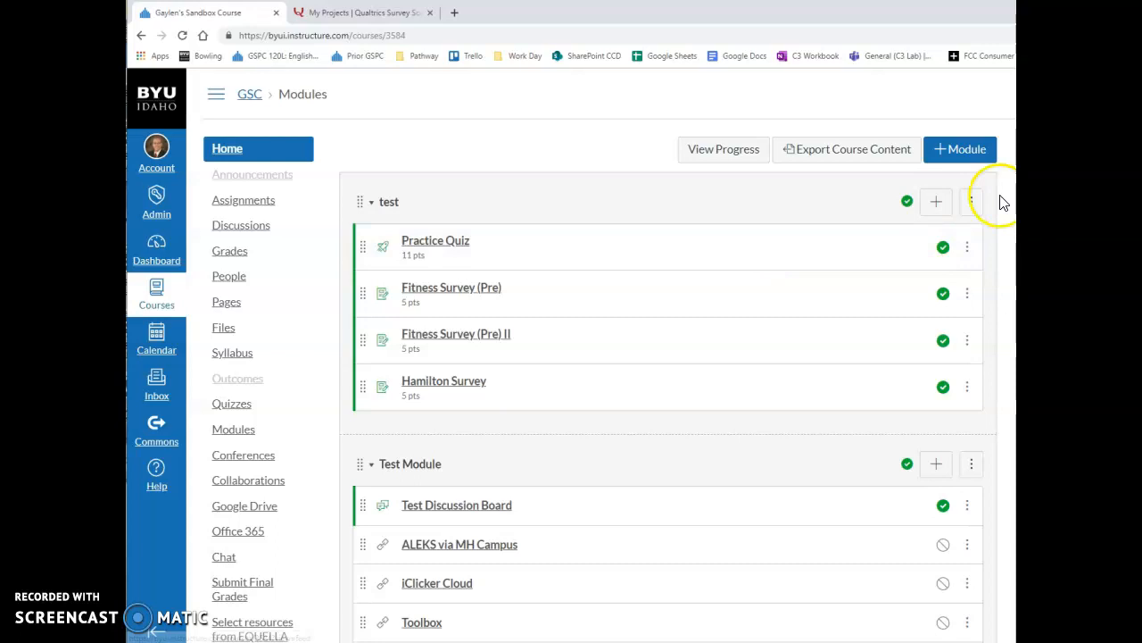
Add a new assignment named "Qualtrics Survey graded passback" to the test module and publish it
click(936, 204)
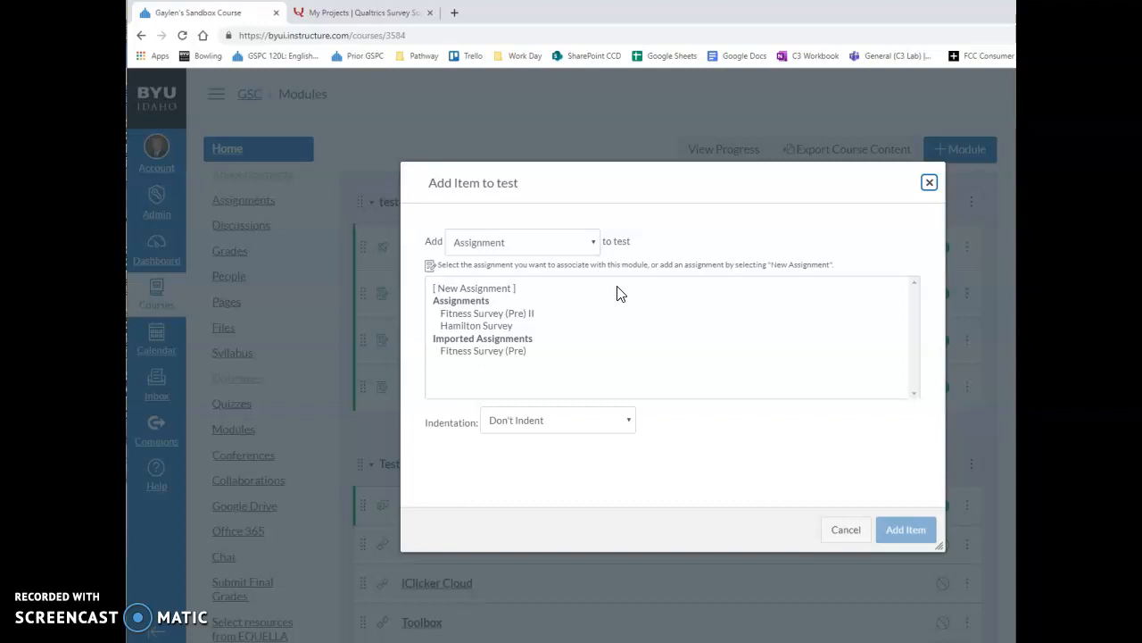
click(503, 290)
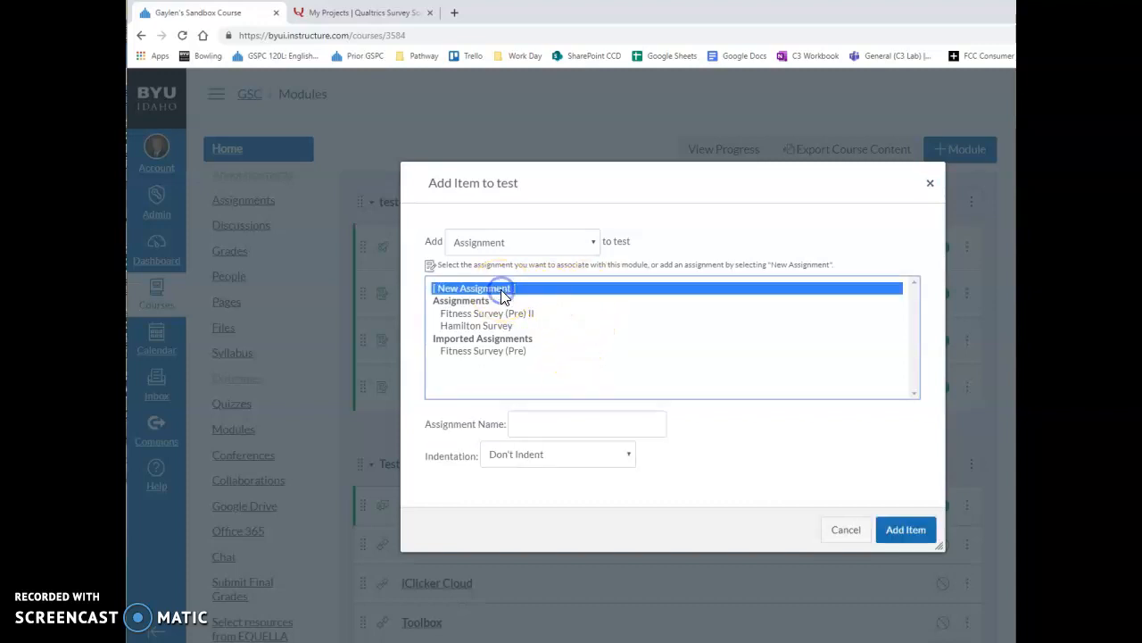
click(565, 424)
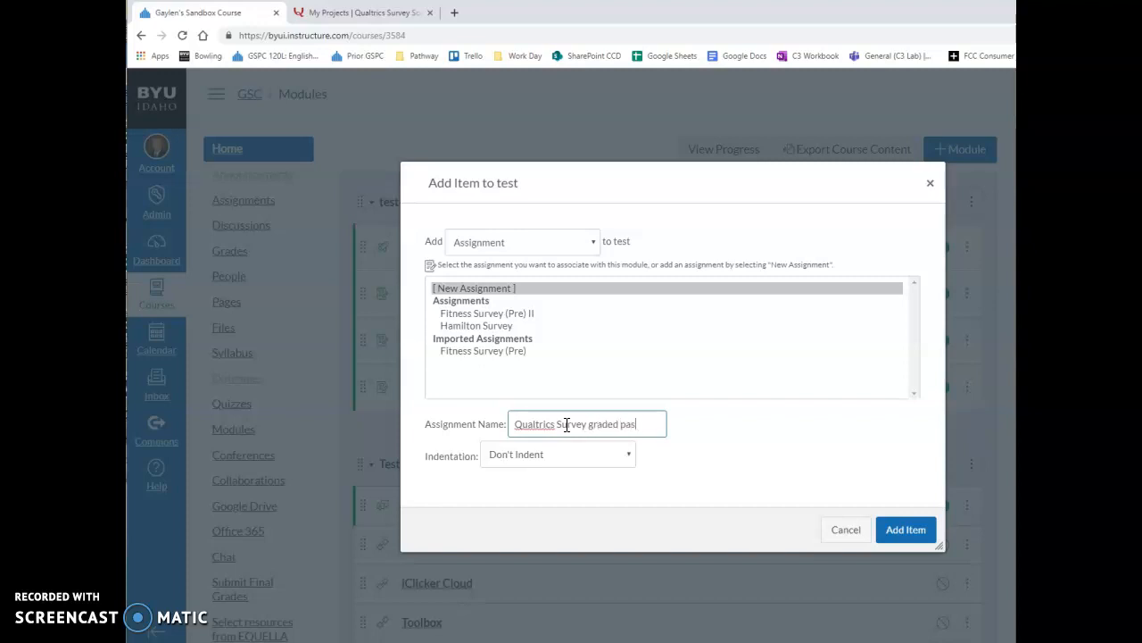
click(908, 532)
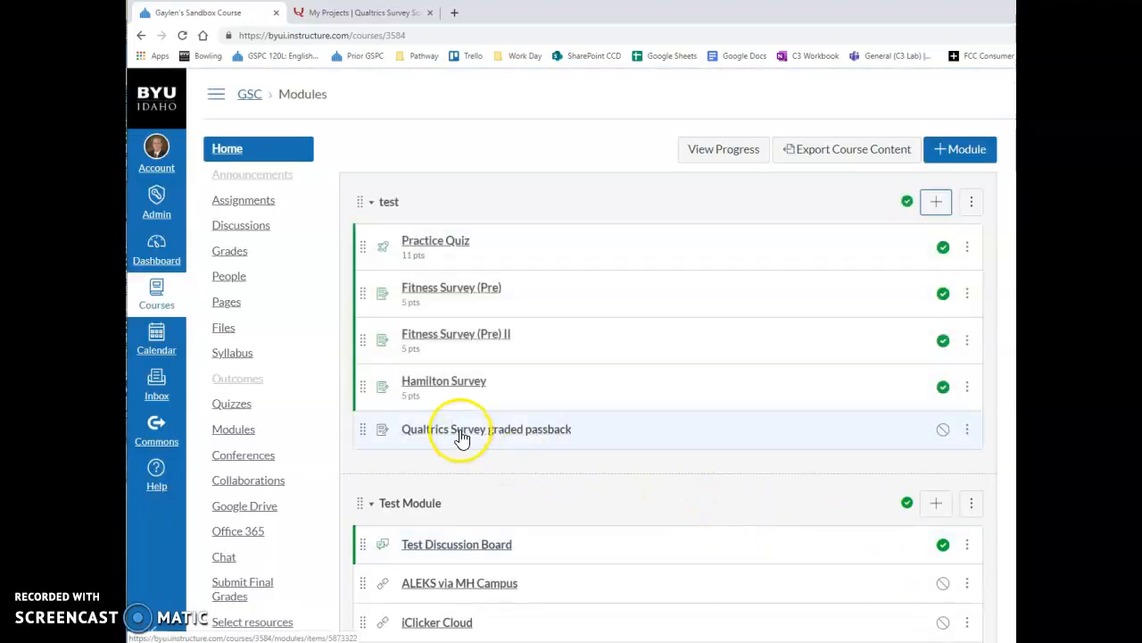
click(942, 429)
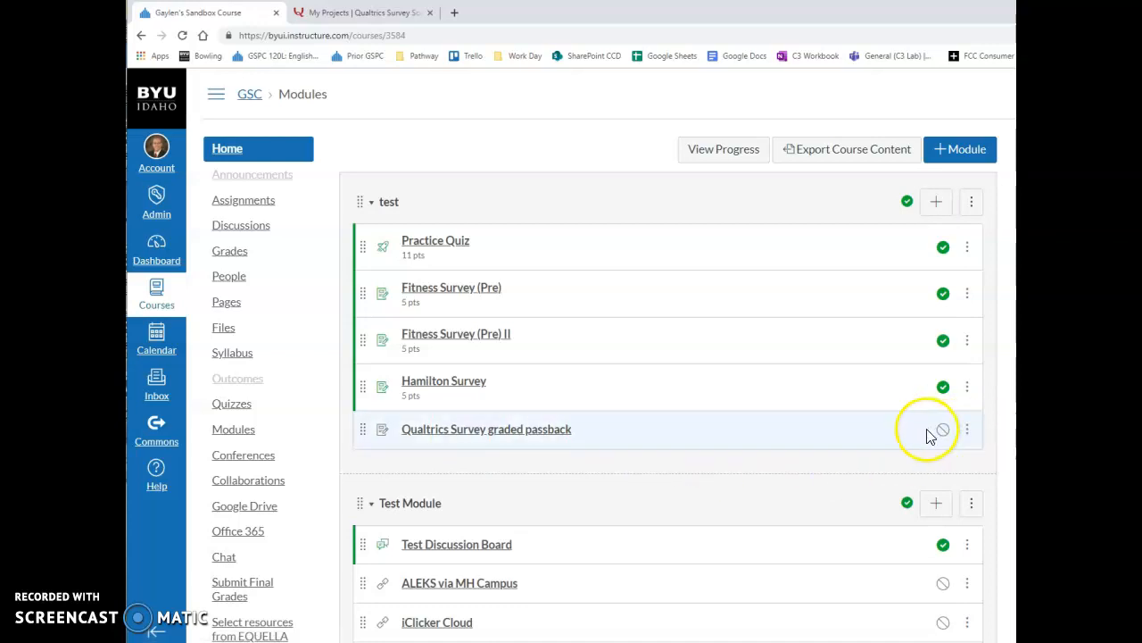
click(942, 435)
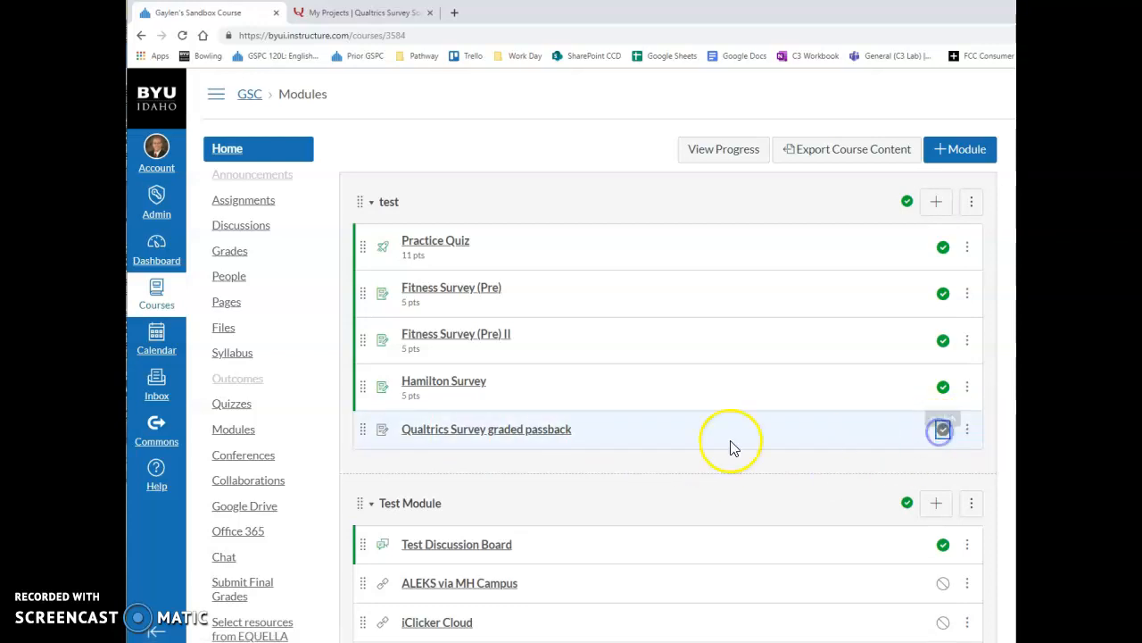
Open the Qualtrics Survey graded passback assignment for editing and set its points to 5
click(505, 435)
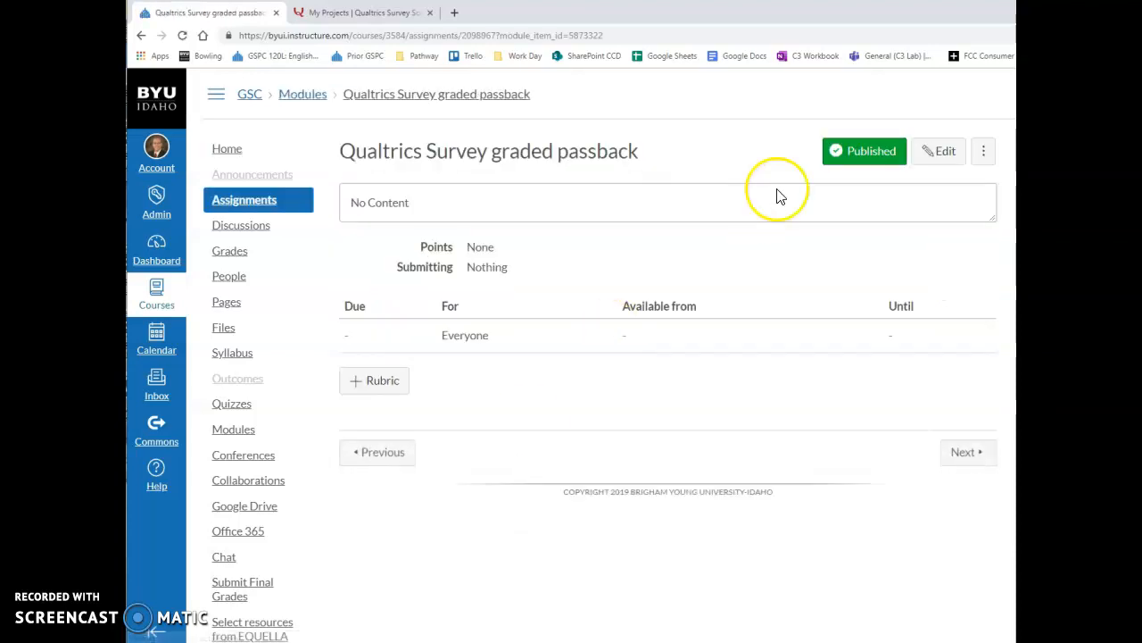
click(938, 154)
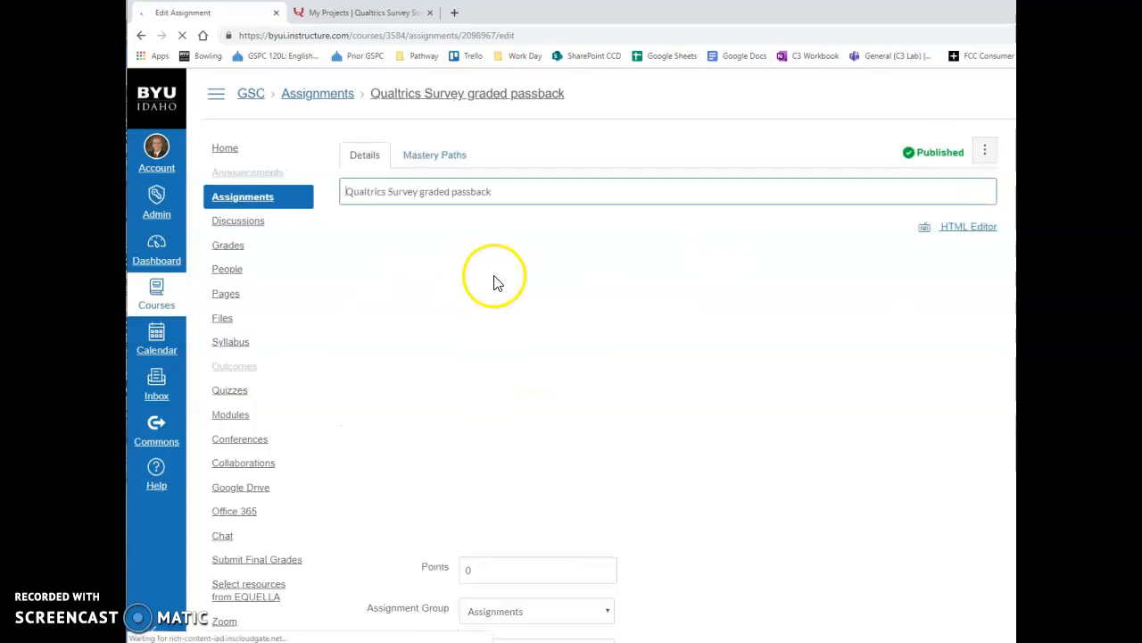
click(474, 545)
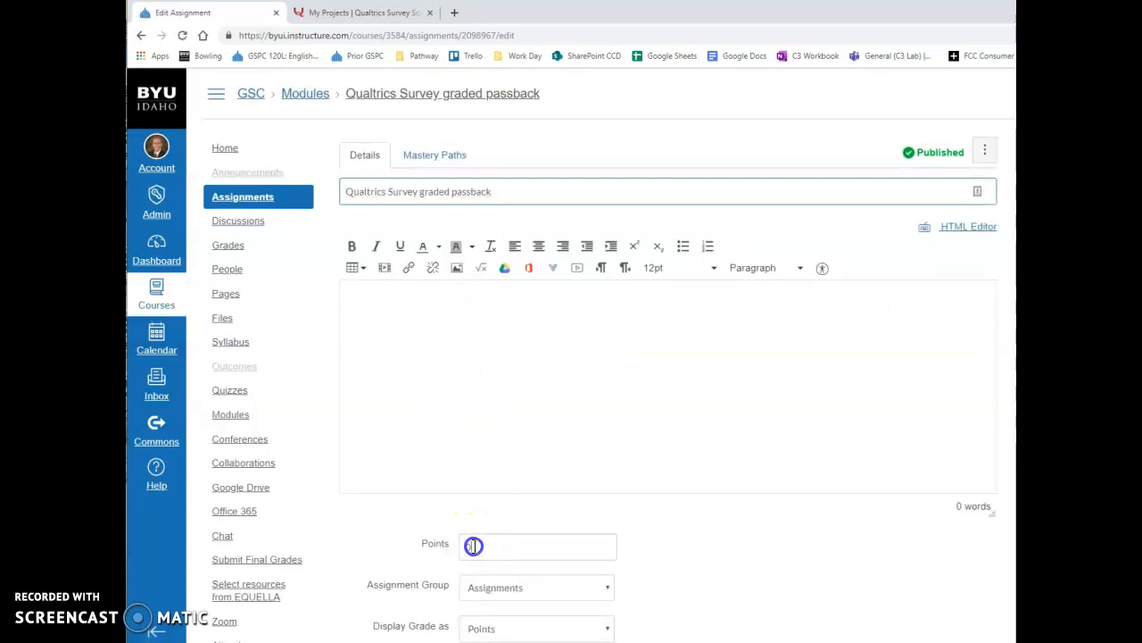
text(5)
Set the assignment's submission type to External Tool
scroll(552, 460, down, 4)
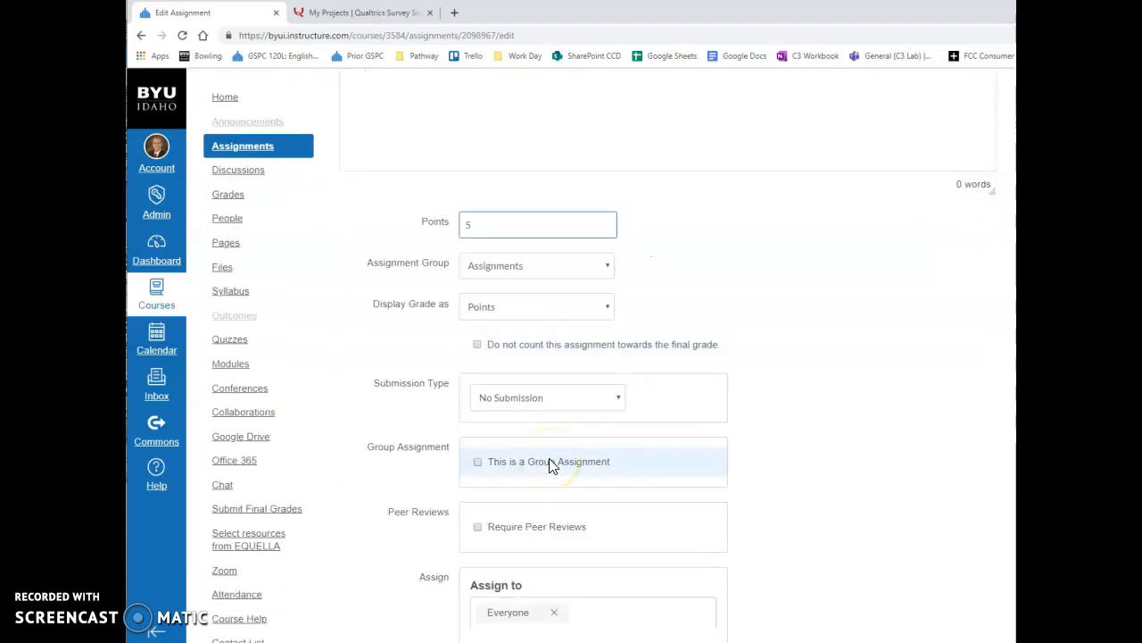
scroll(563, 439, down, 1)
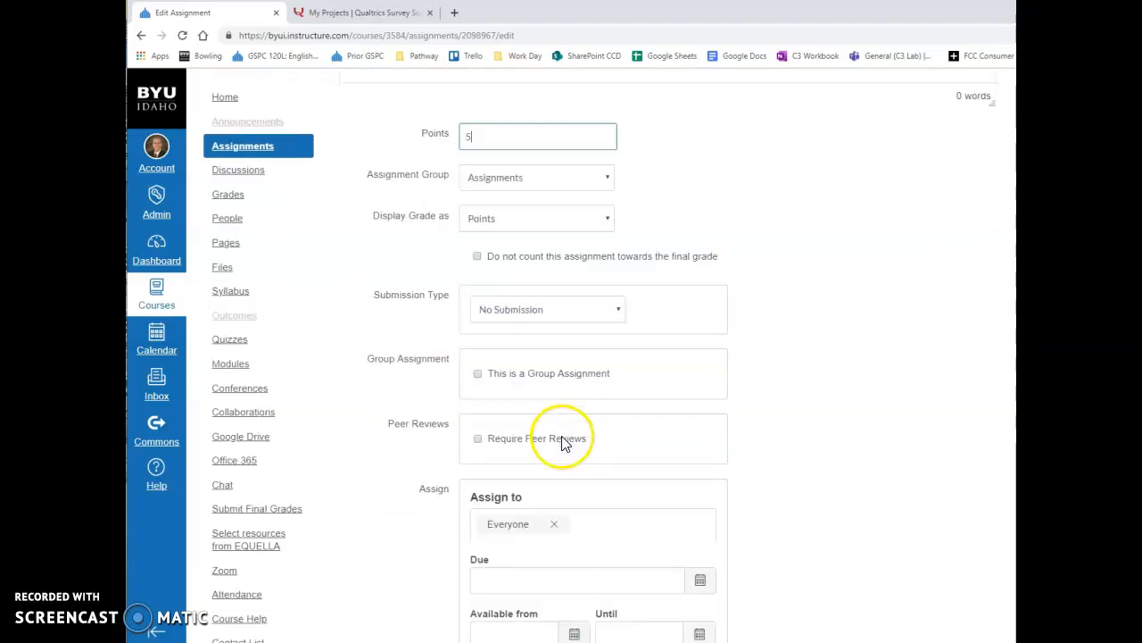
click(619, 292)
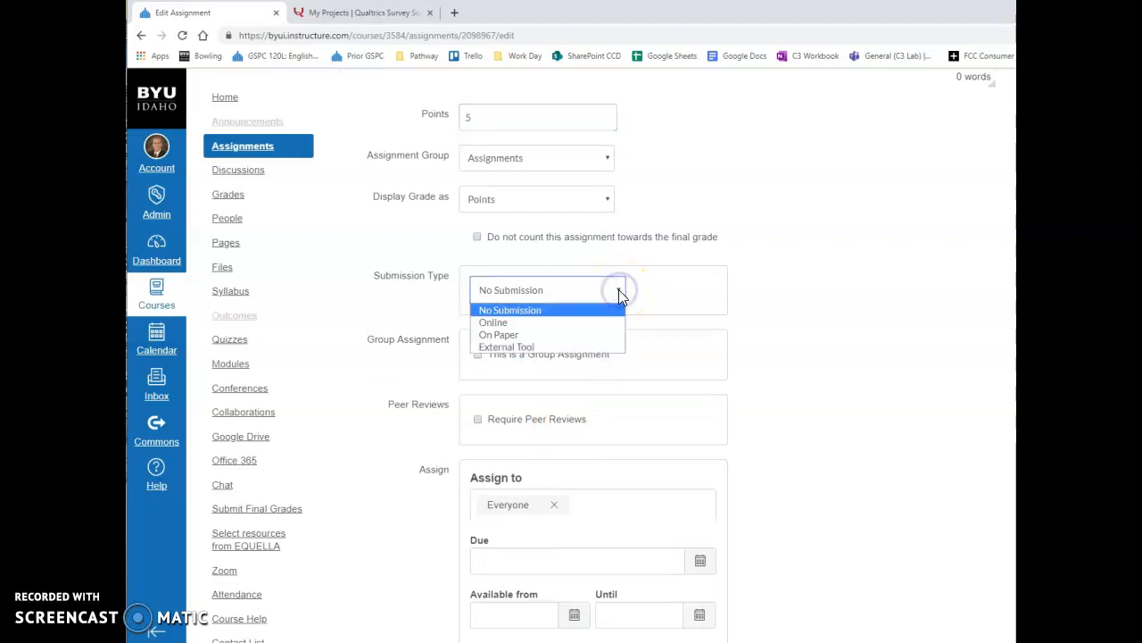
click(542, 348)
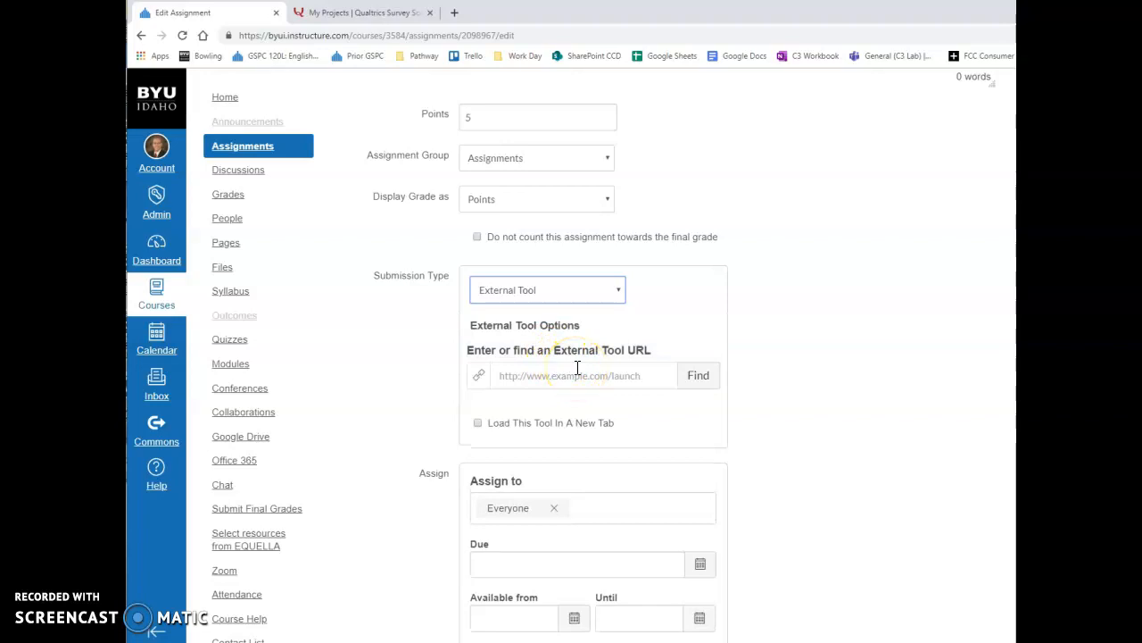
Find the Gradeable External URL tool among the external tools and open its link configuration
click(700, 378)
click(772, 344)
drag(772, 344, 775, 439)
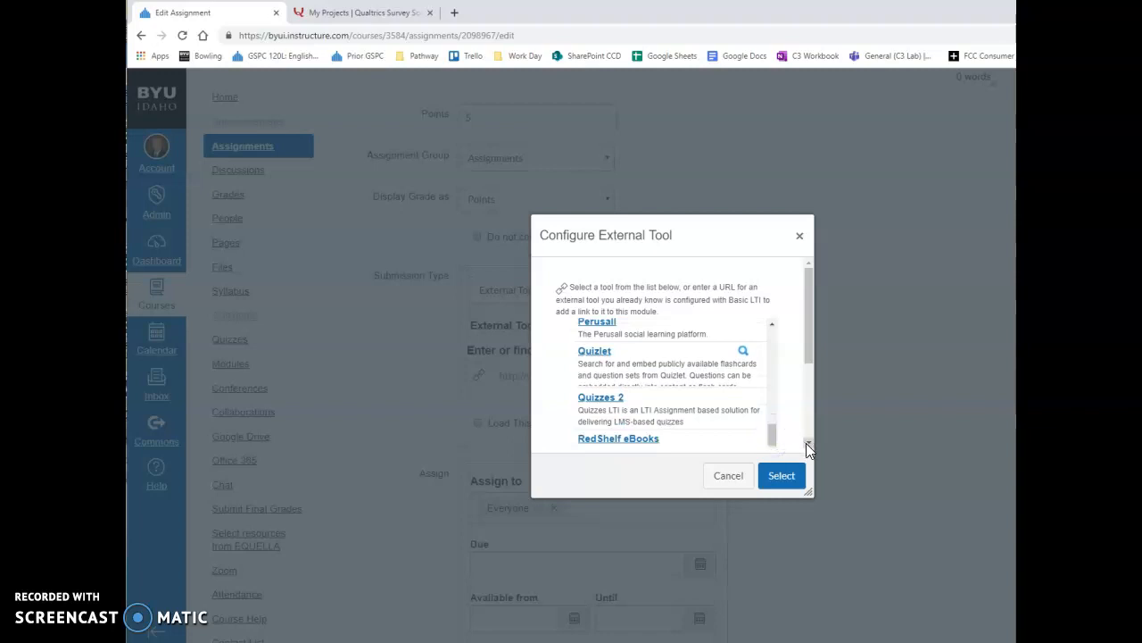
click(806, 443)
drag(769, 333, 772, 384)
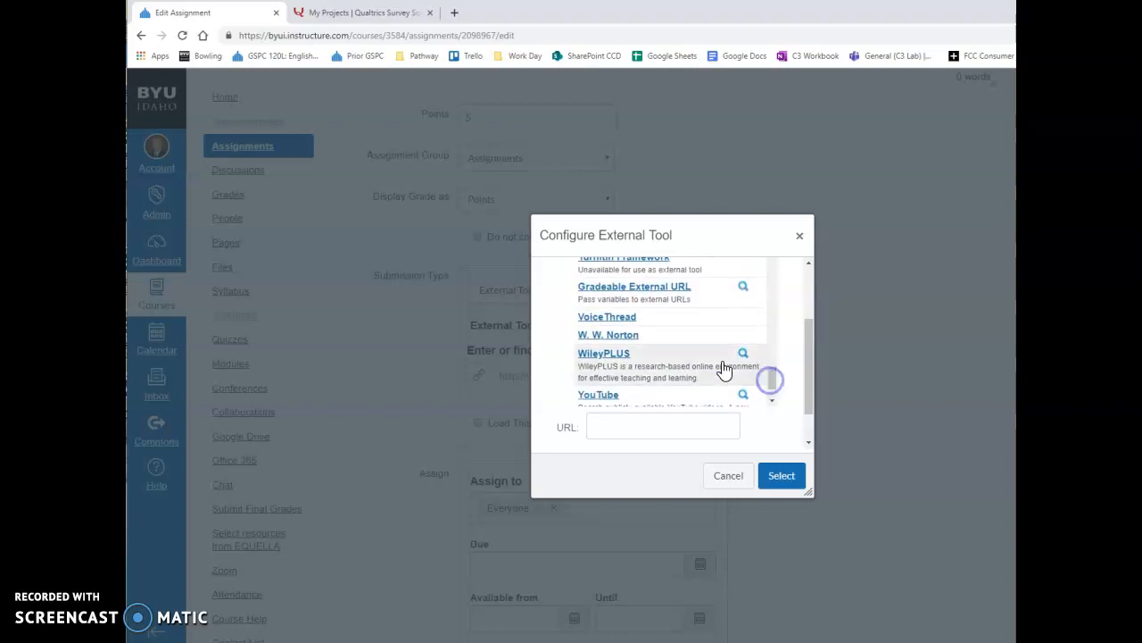
click(657, 290)
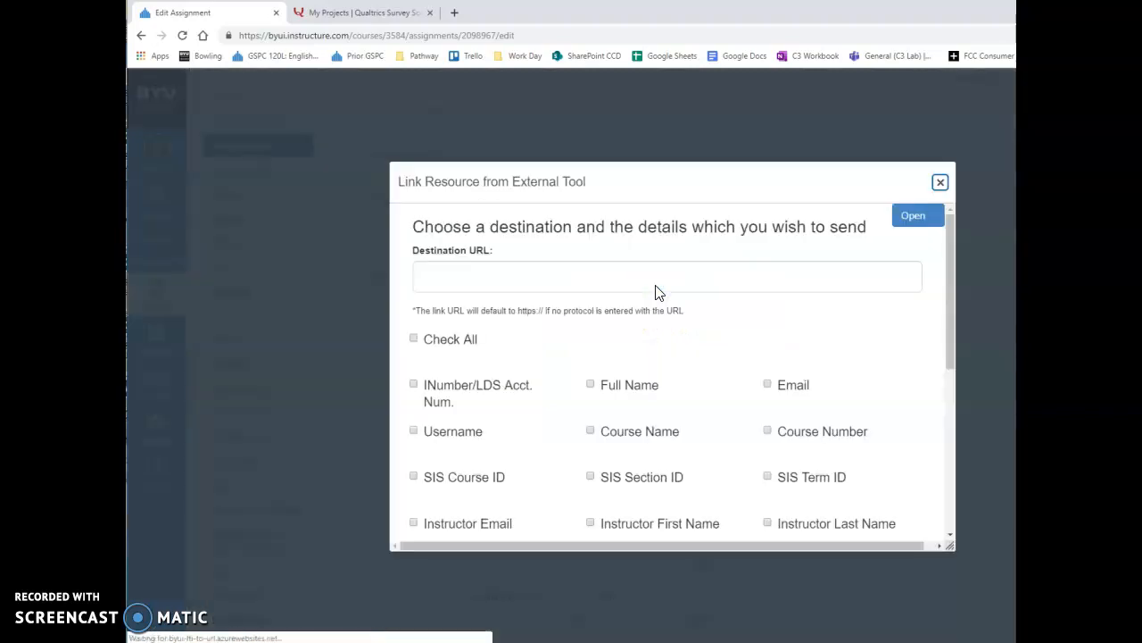
click(447, 280)
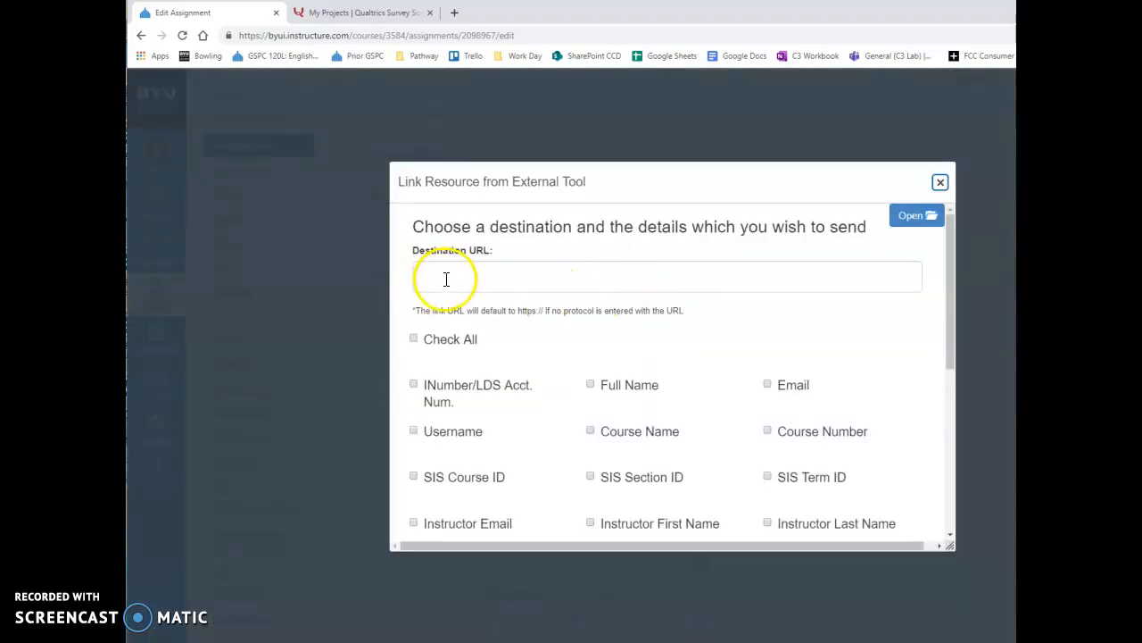
Switch to Qualtrics and open the Faculty Use of Open Resources survey from the OER folder
click(384, 17)
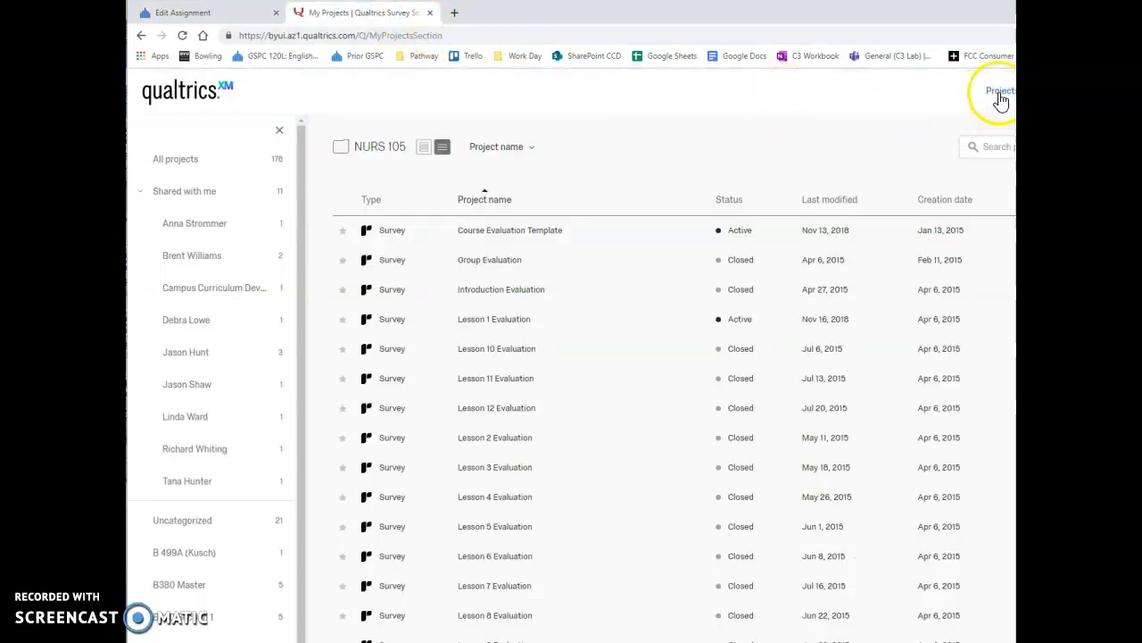
scroll(202, 375, down, 2)
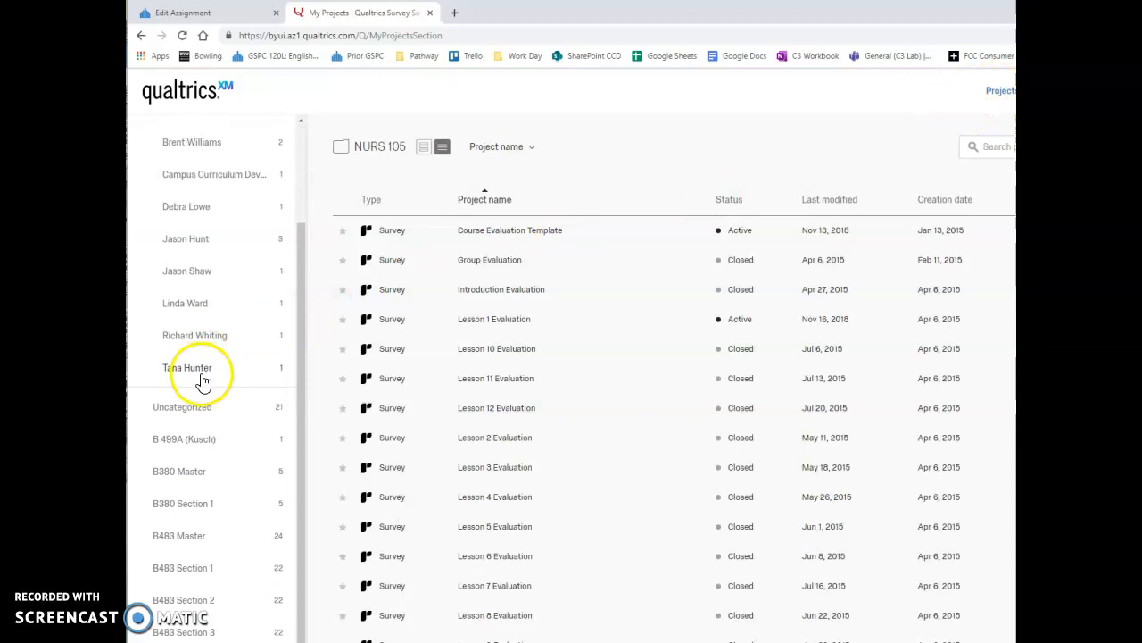
scroll(205, 482, down, 4)
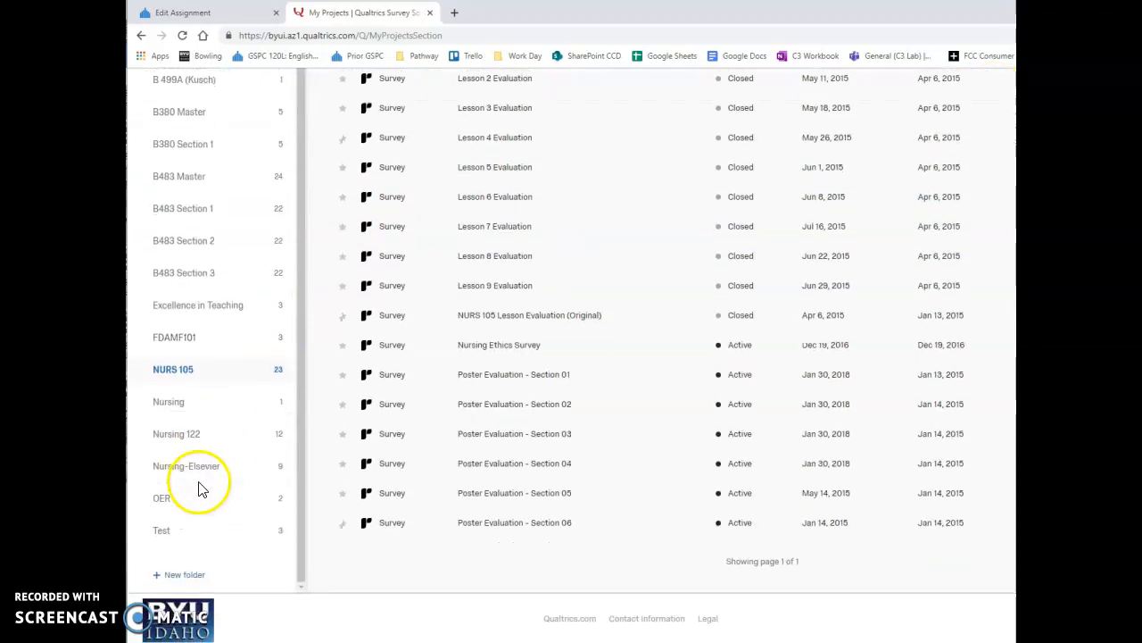
click(164, 501)
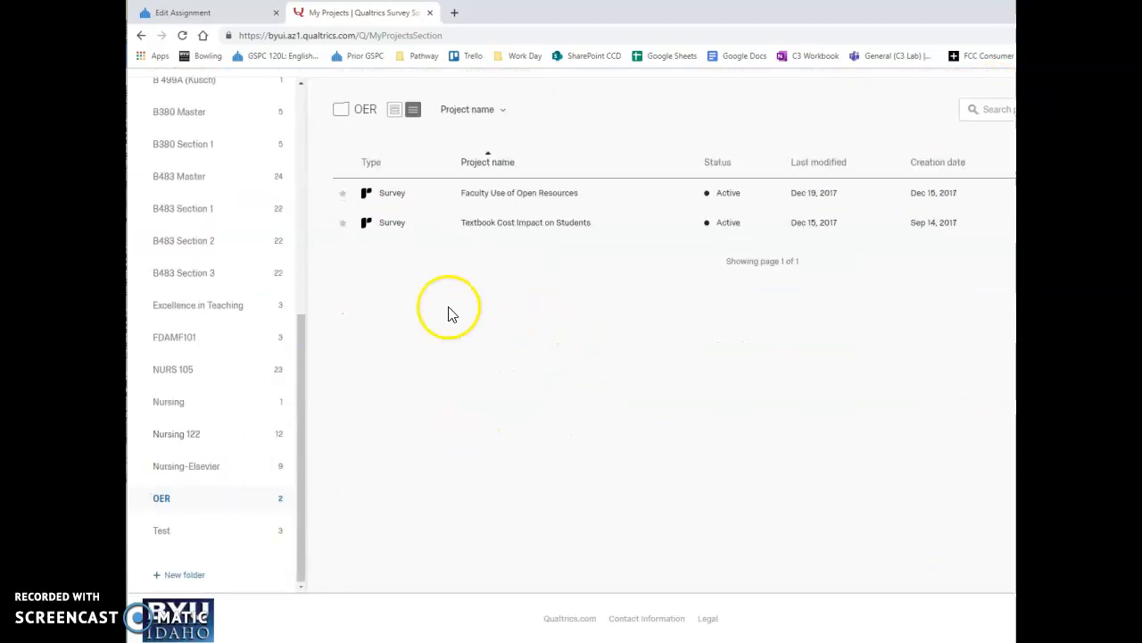
click(503, 195)
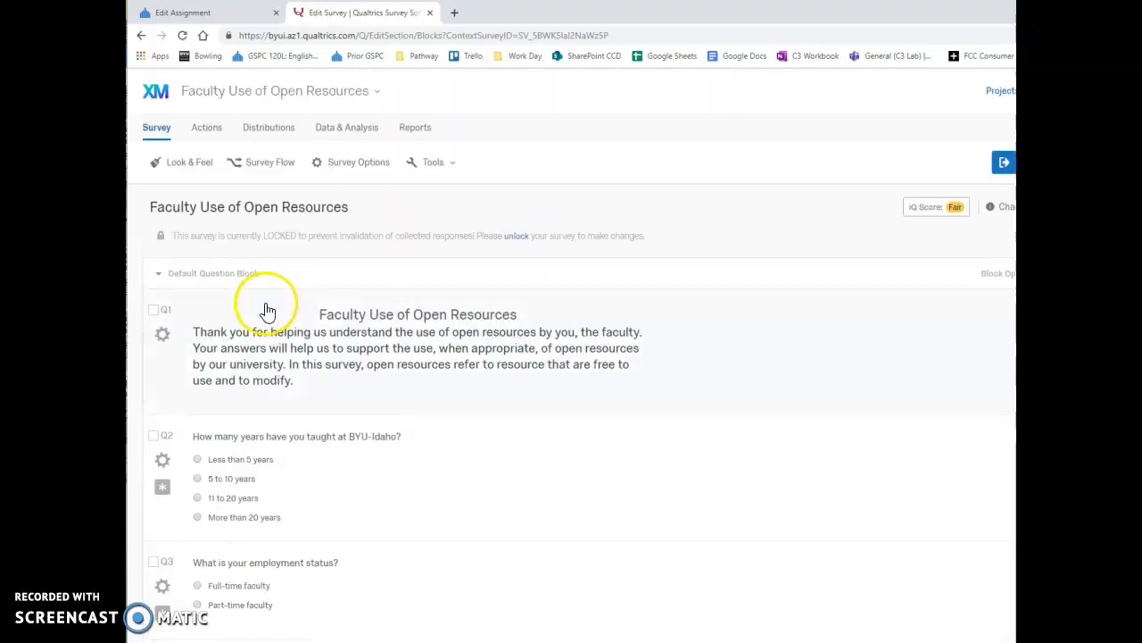
Copy the survey's anonymous link from its distribution options
click(261, 132)
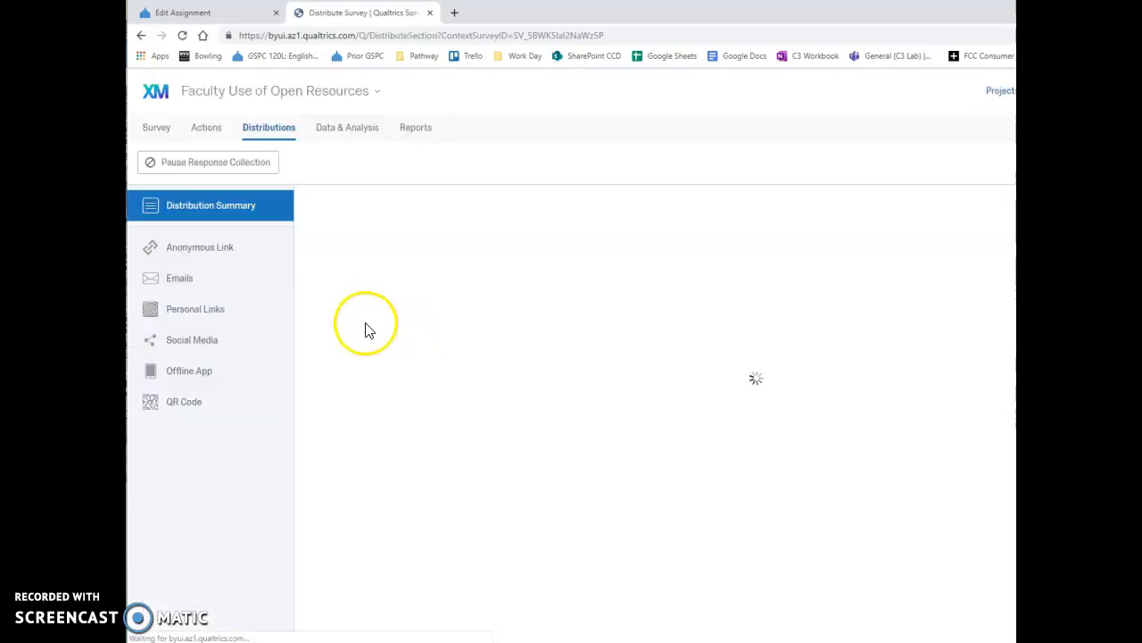
click(207, 255)
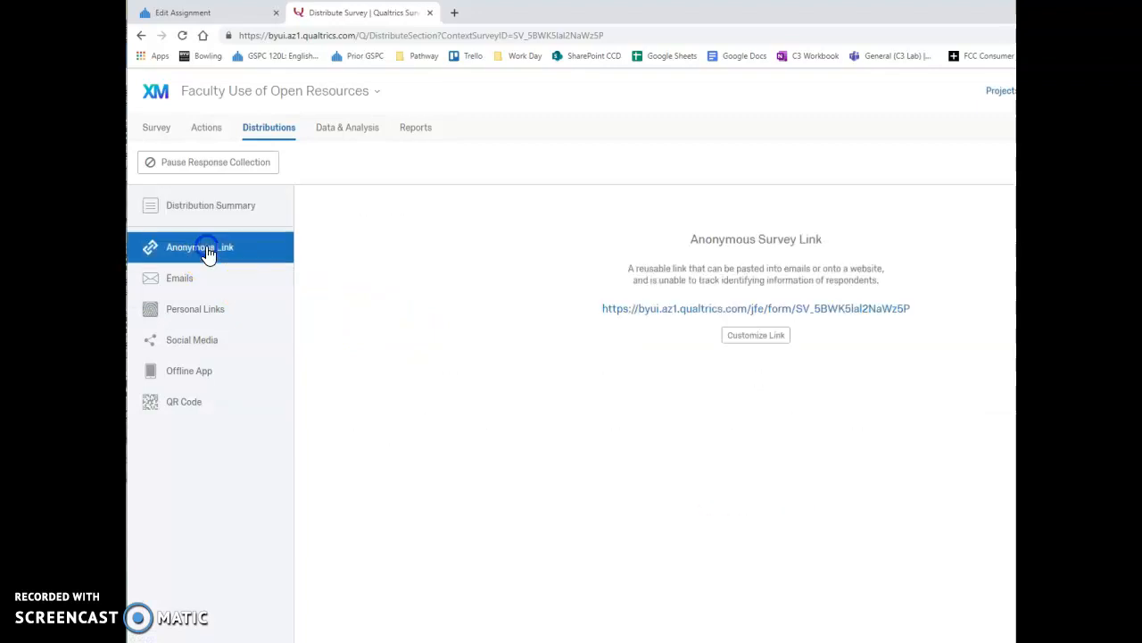
drag(921, 315, 590, 321)
key(ctrl+c)
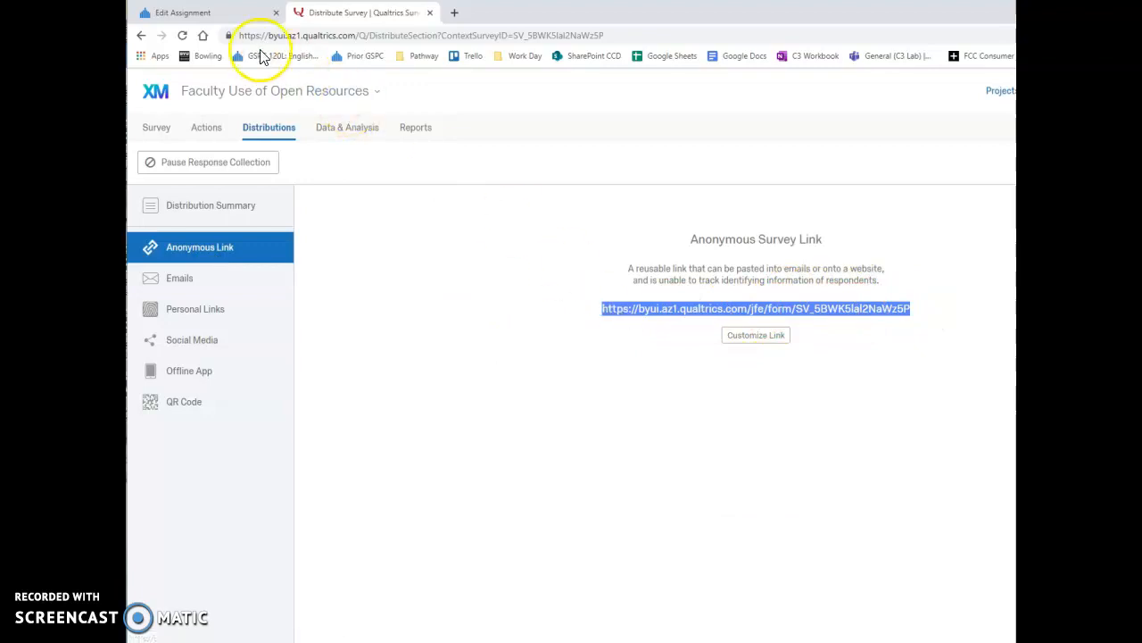
Switch back to the Canvas assignment and paste the copied survey link as the external tool's destination URL
click(205, 12)
click(484, 276)
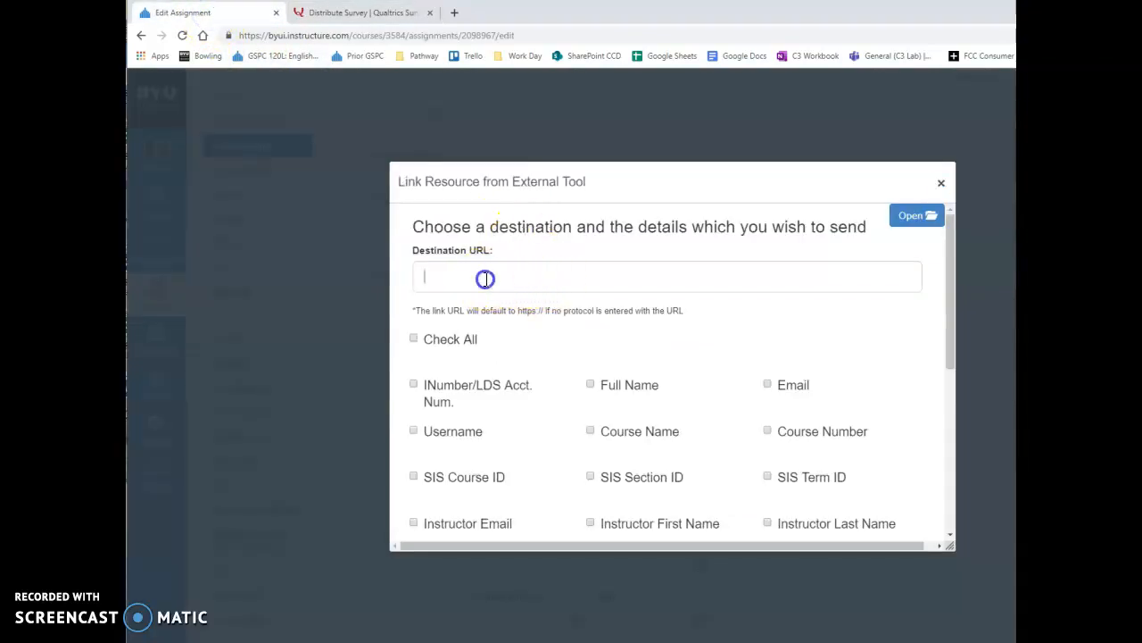
key(ctrl+v)
Enable Grade Passback for the external resource and create the link
scroll(506, 284, down, 3)
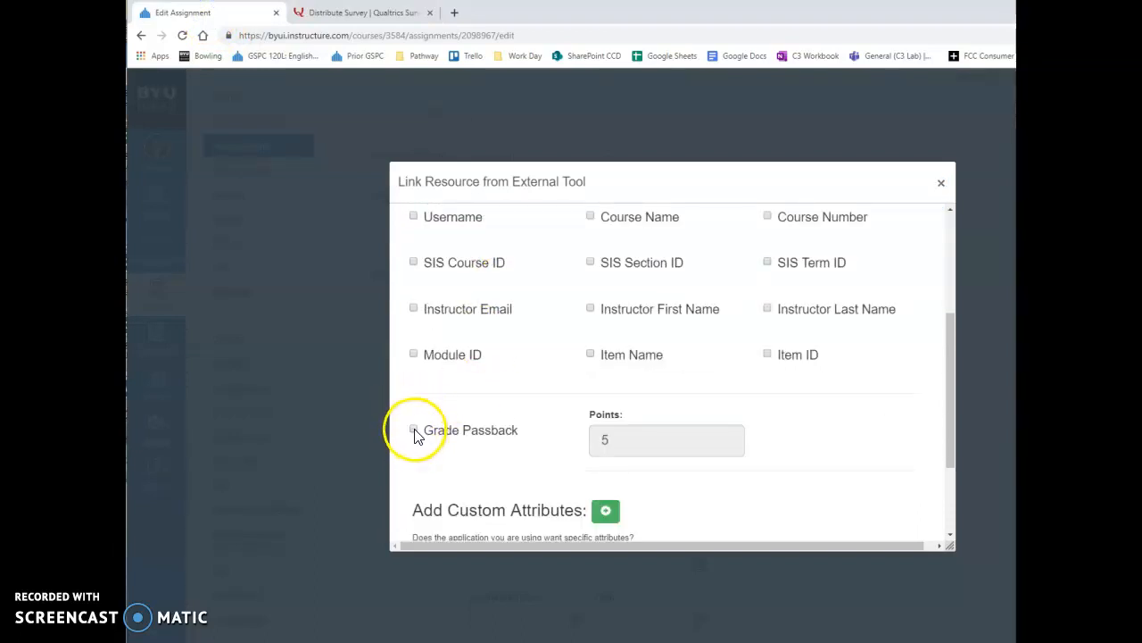
click(413, 431)
scroll(684, 403, down, 3)
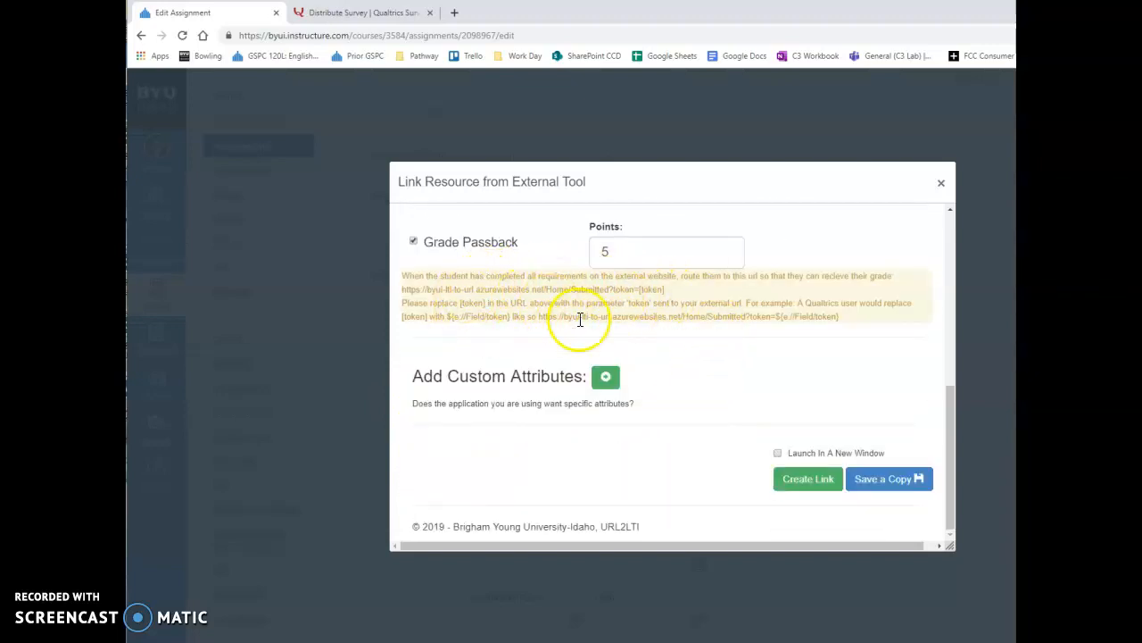
click(803, 478)
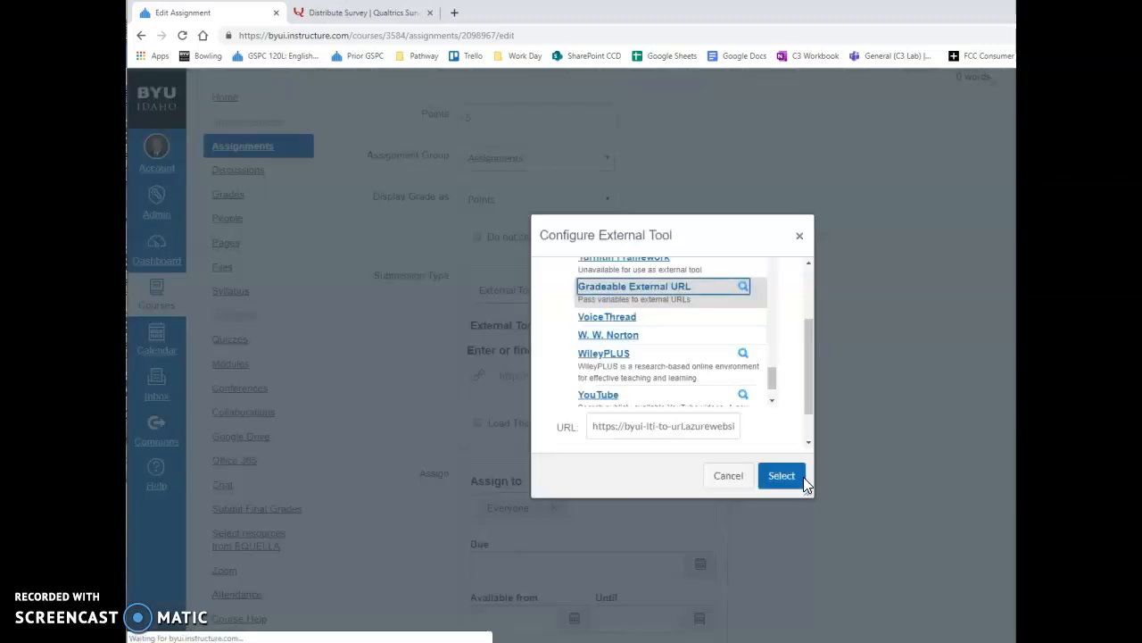
Configure the selected external tool to load in a new tab and save the assignment
drag(808, 338, 812, 377)
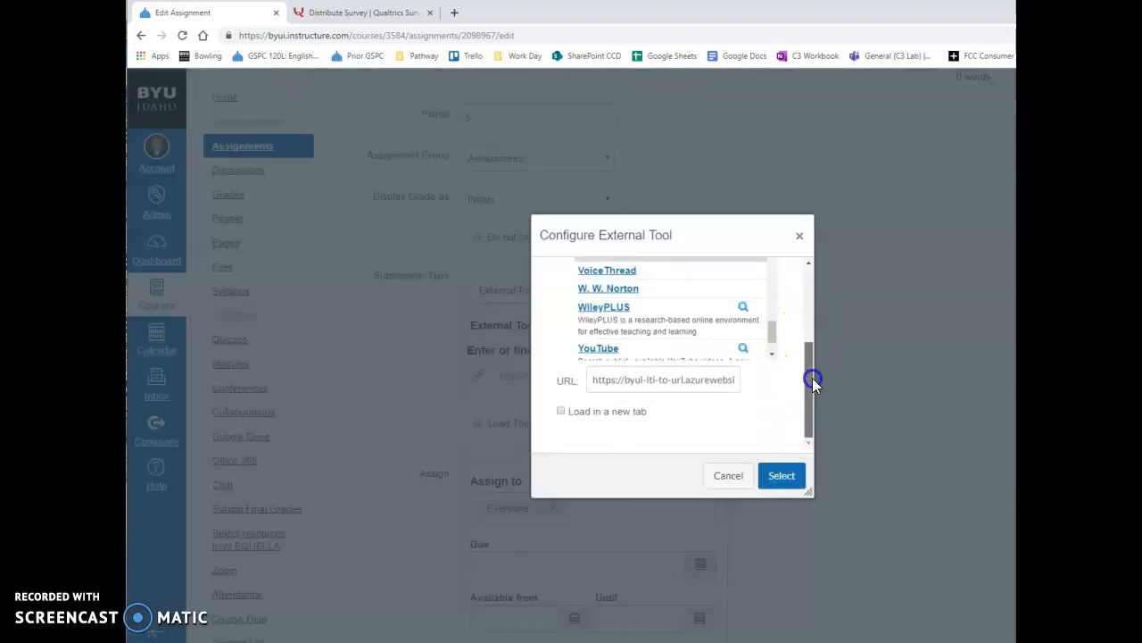
click(560, 411)
click(781, 479)
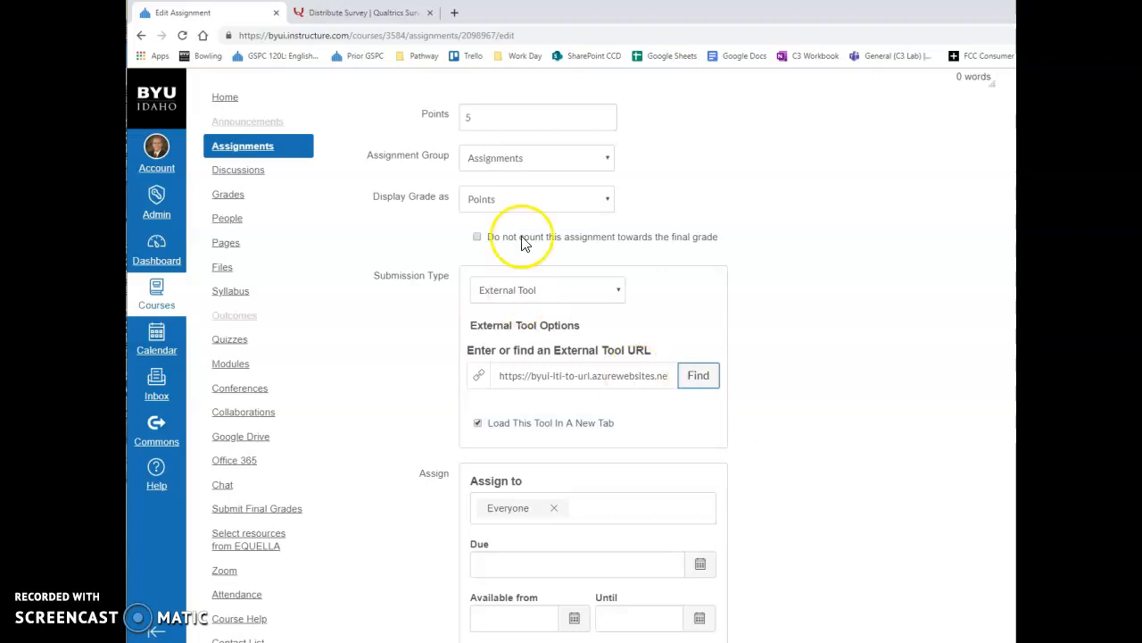
scroll(616, 397, down, 3)
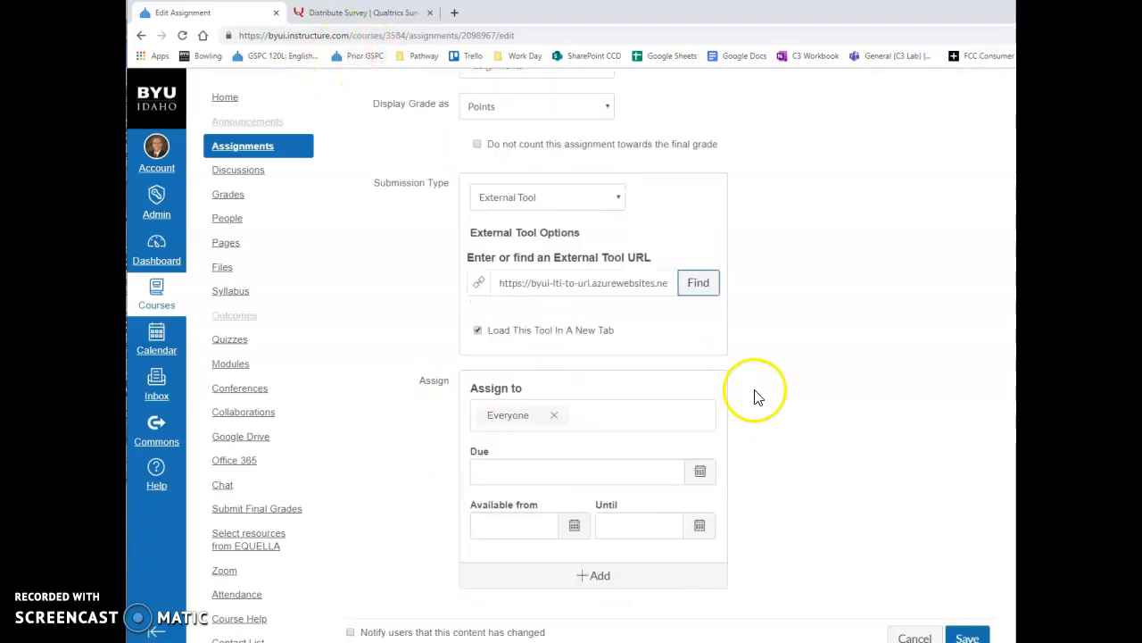
click(968, 560)
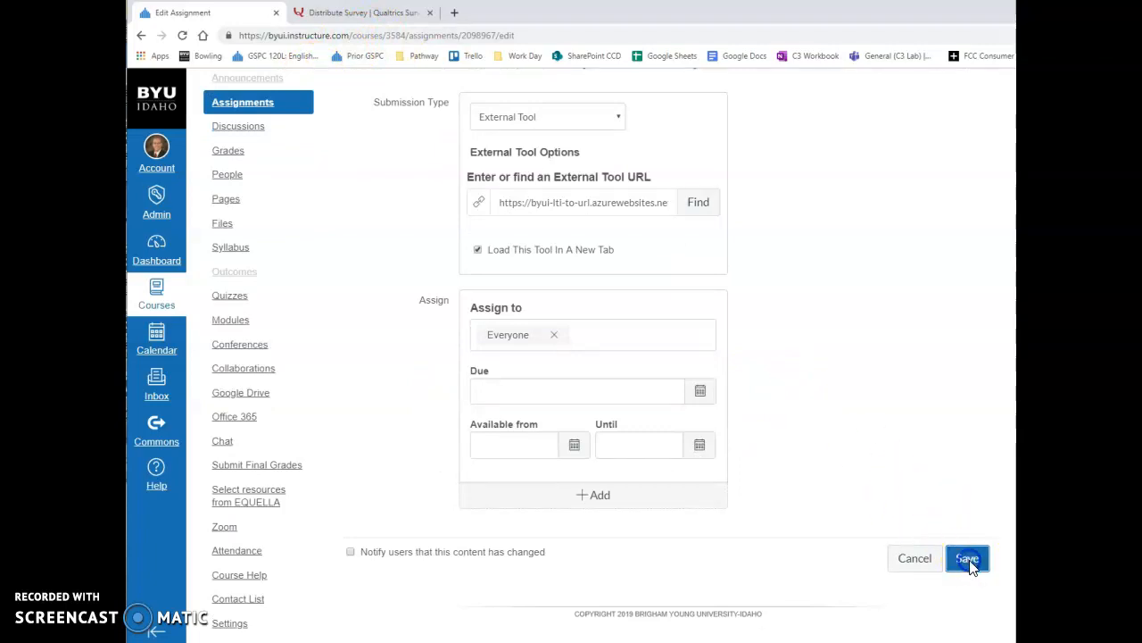
Switch to the Qualtrics survey, open its Survey Flow and add an embedded data element with a field named "token"
click(354, 14)
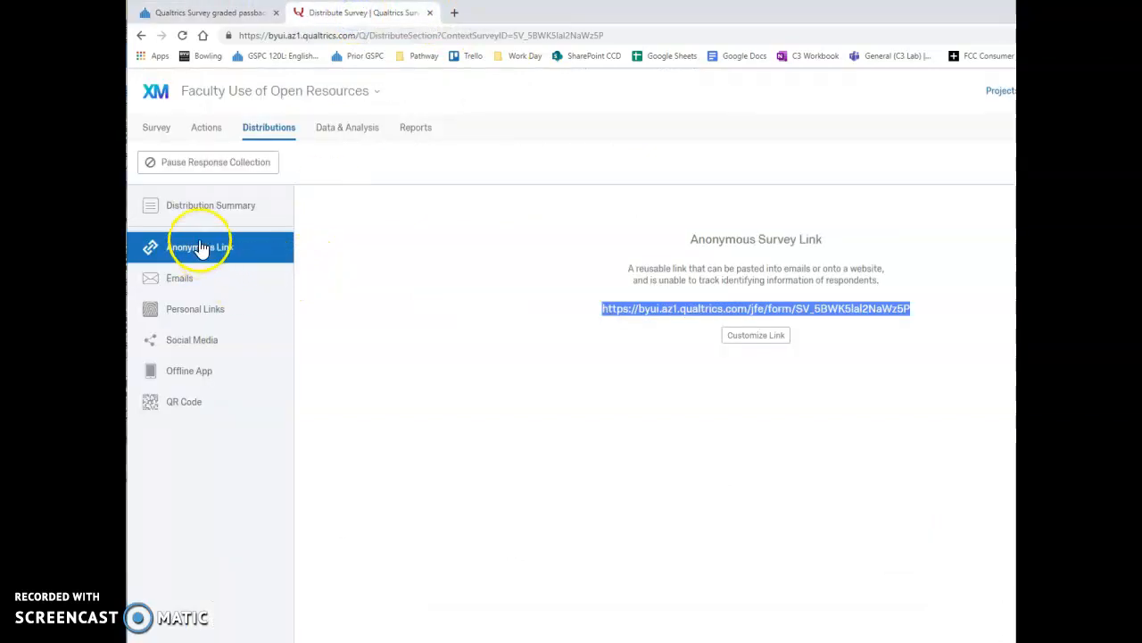
click(156, 130)
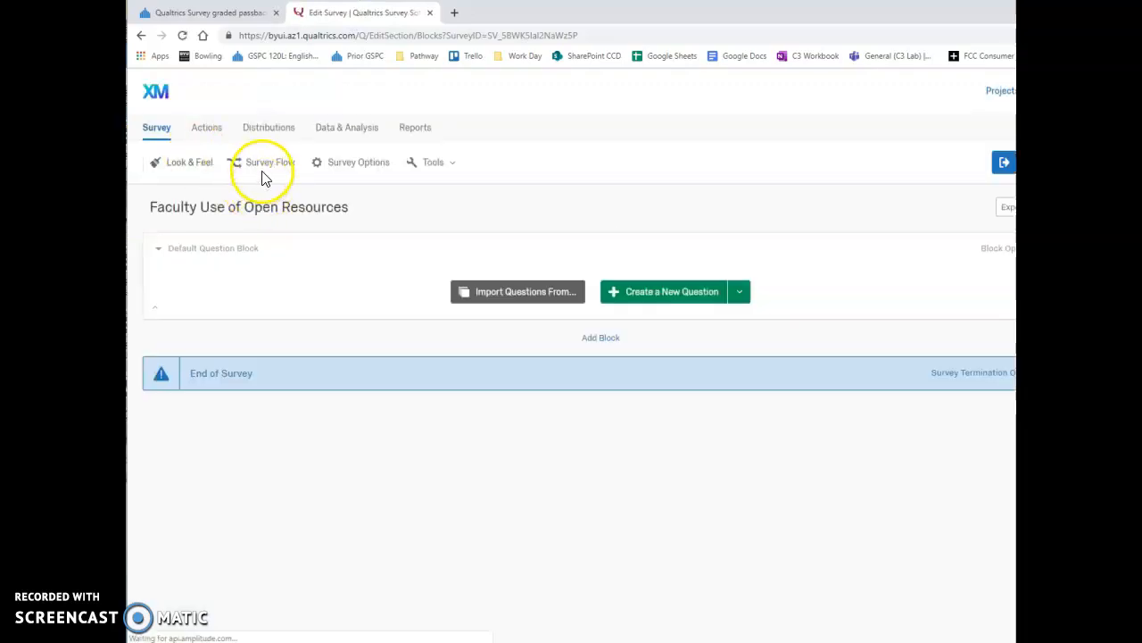
click(264, 169)
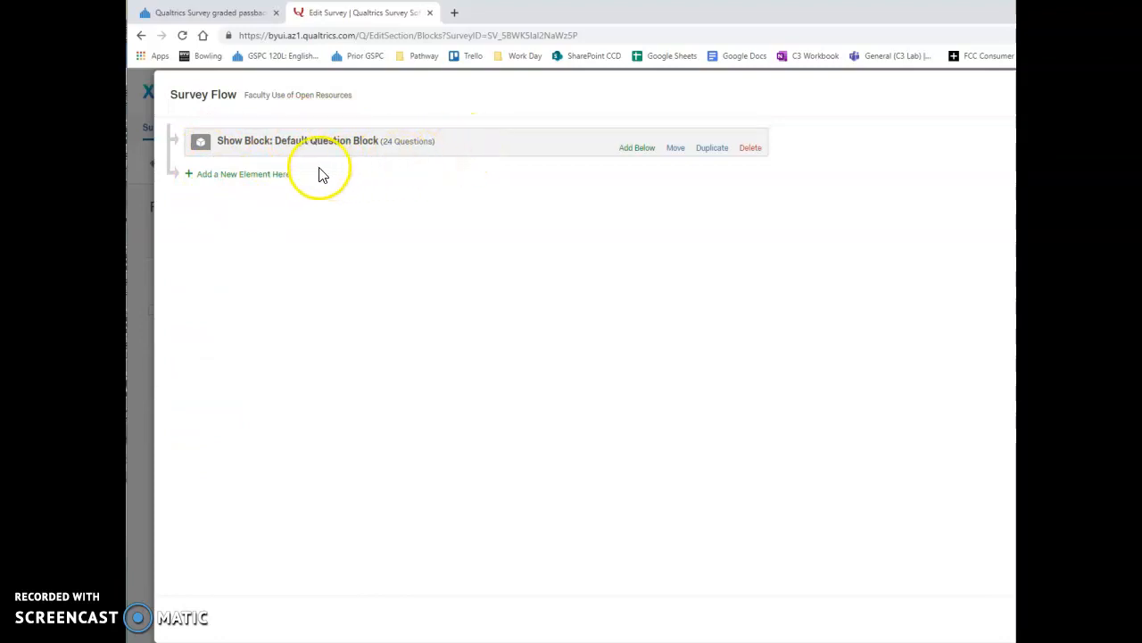
click(248, 178)
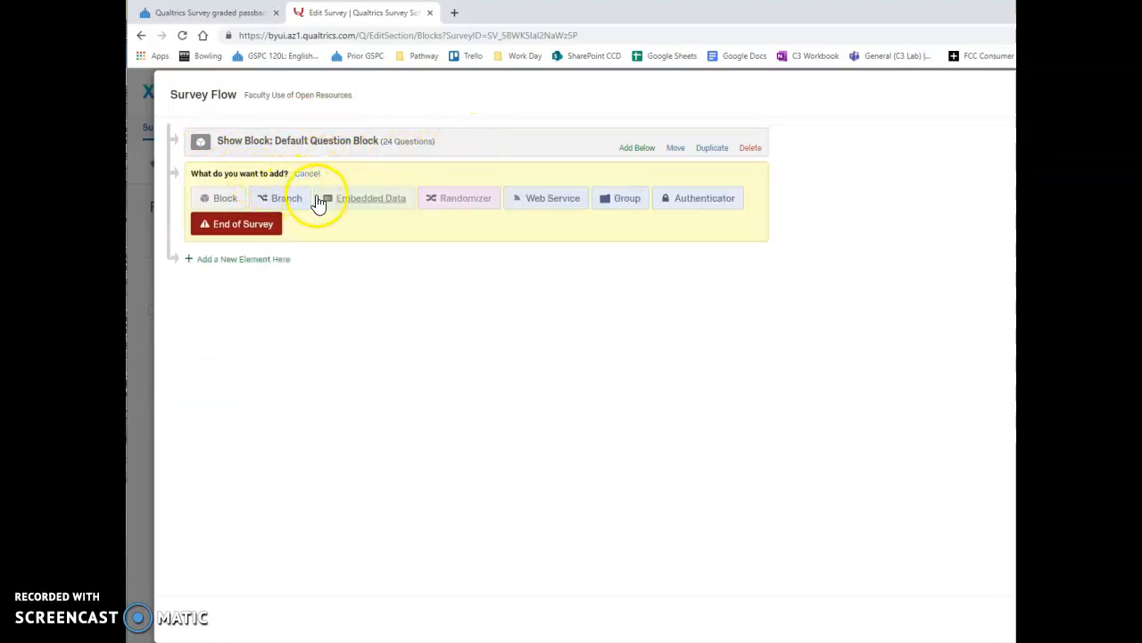
click(368, 207)
text(token)
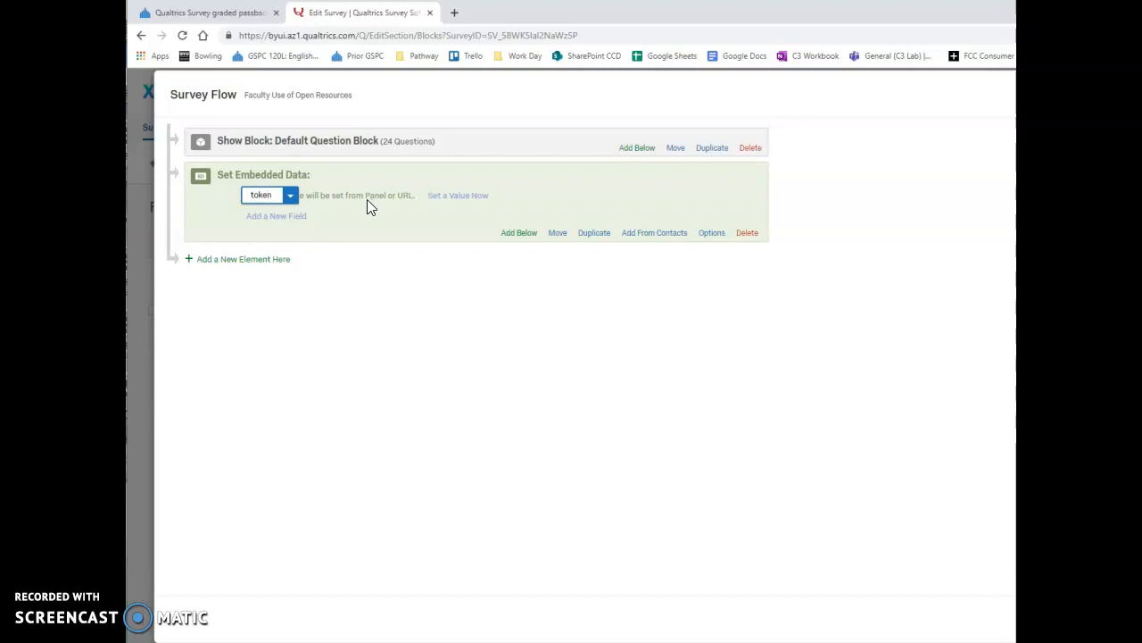
Move the embedded data element above the Default Question Block in the survey flow
click(517, 237)
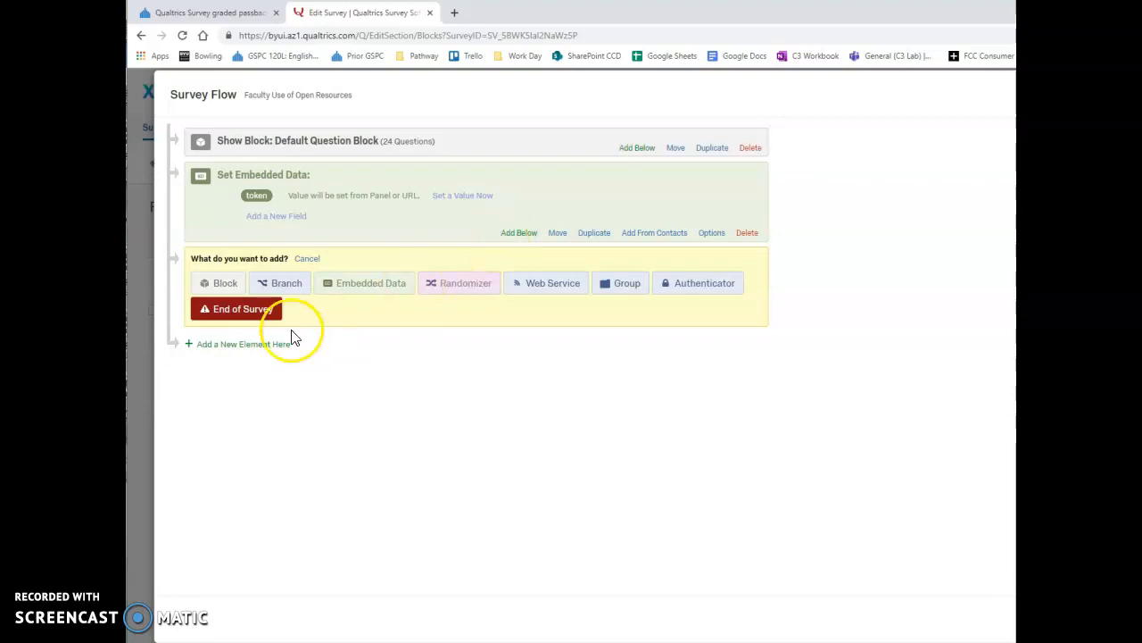
click(308, 258)
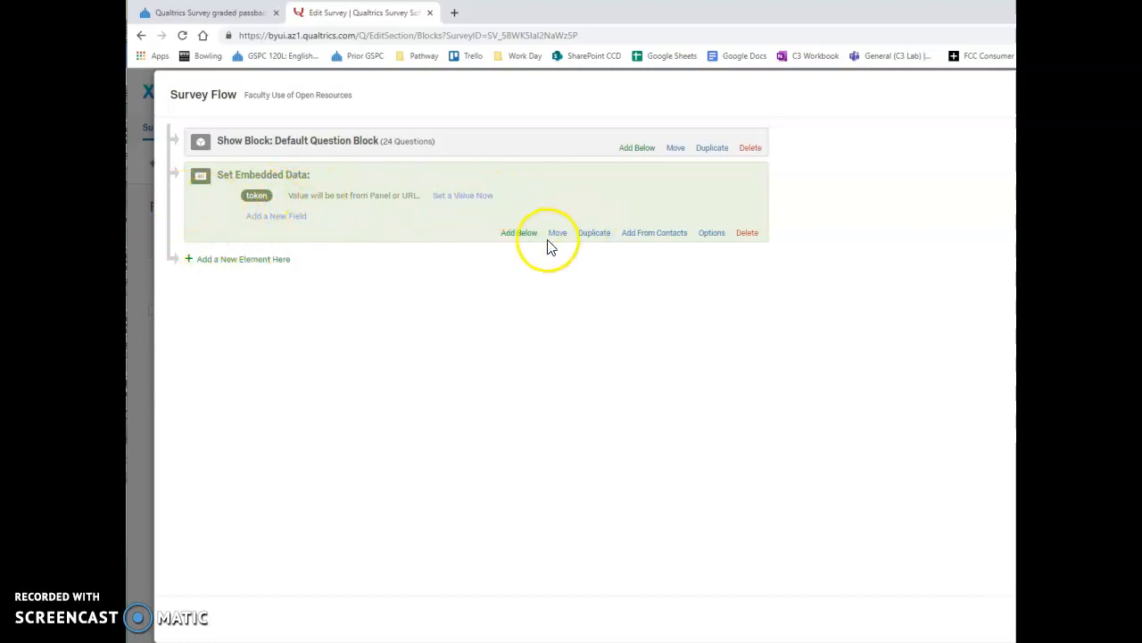
drag(557, 233, 543, 125)
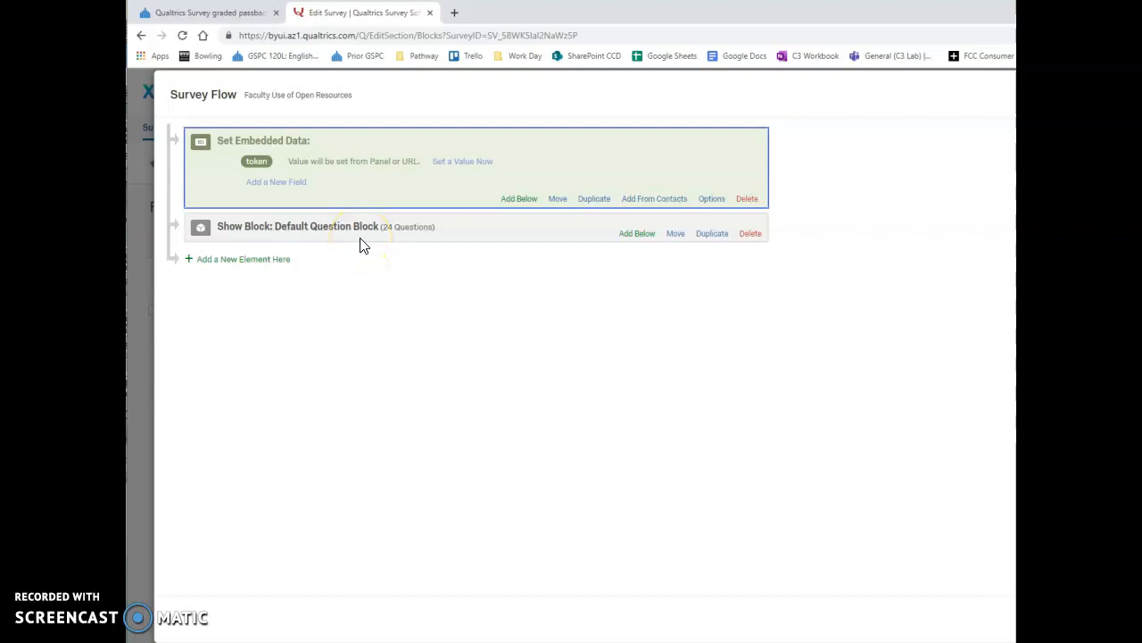
click(242, 260)
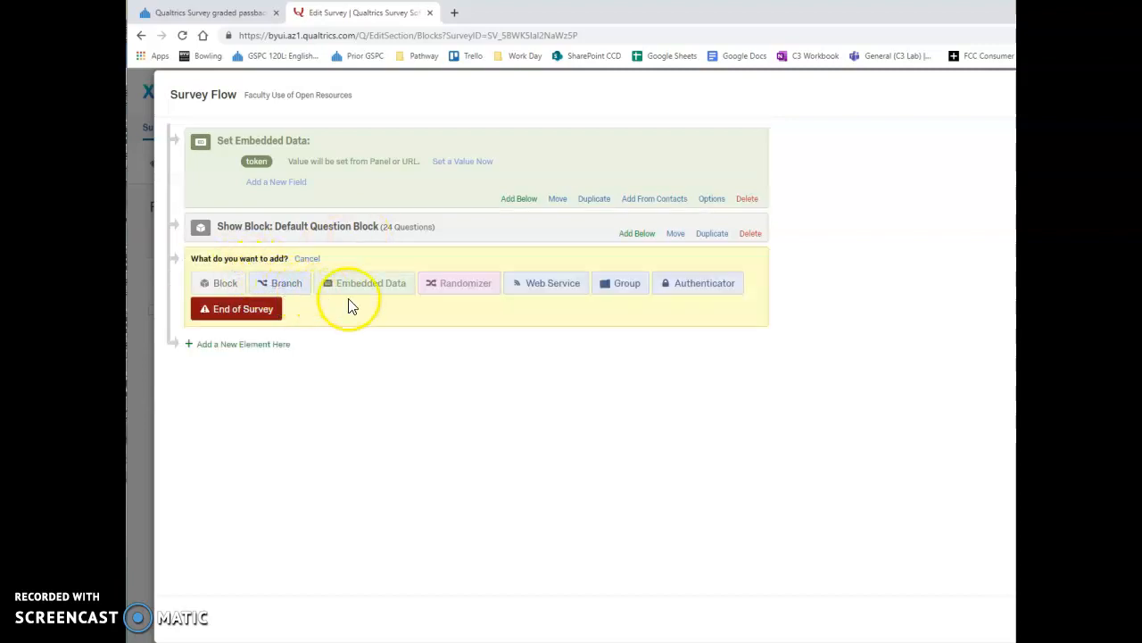
click(550, 286)
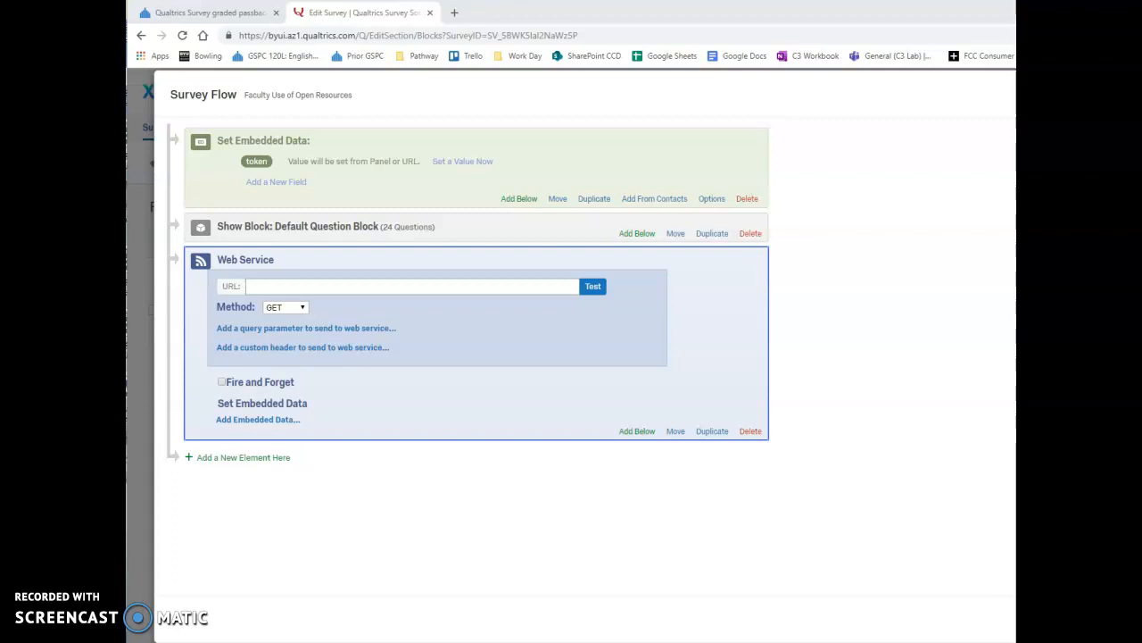
click(304, 287)
key(ctrl+v)
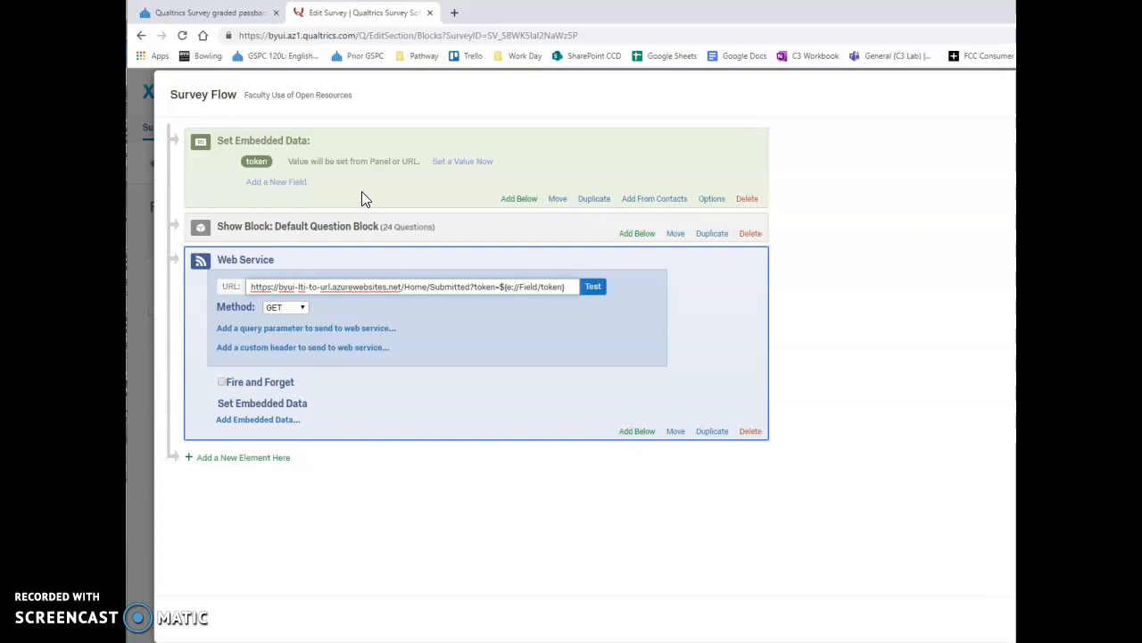
click(571, 288)
click(221, 382)
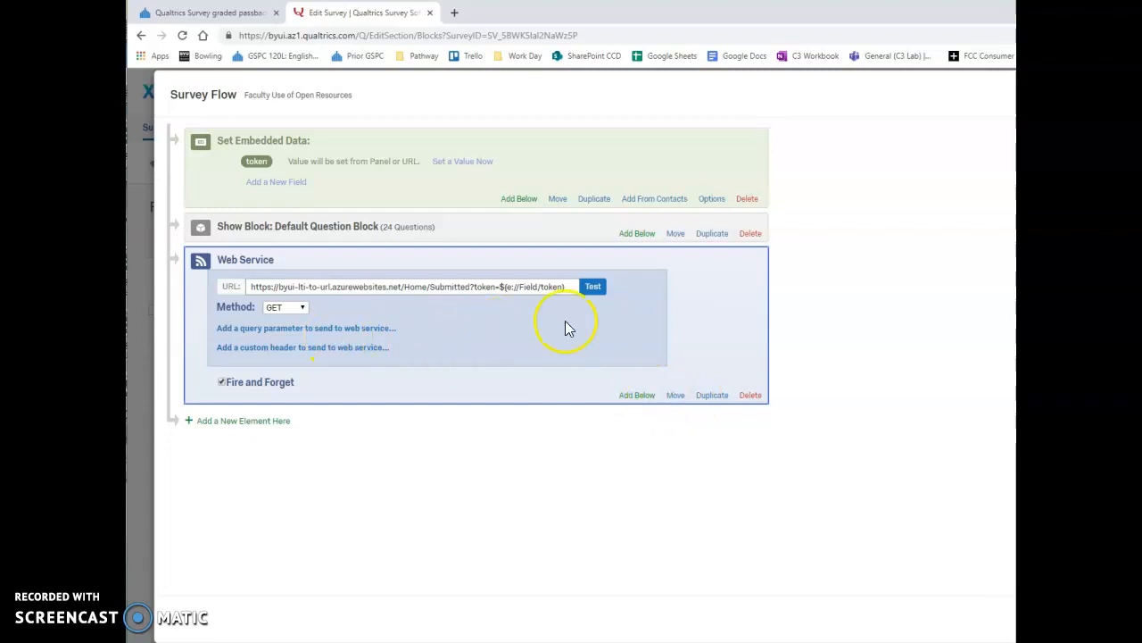
click(718, 314)
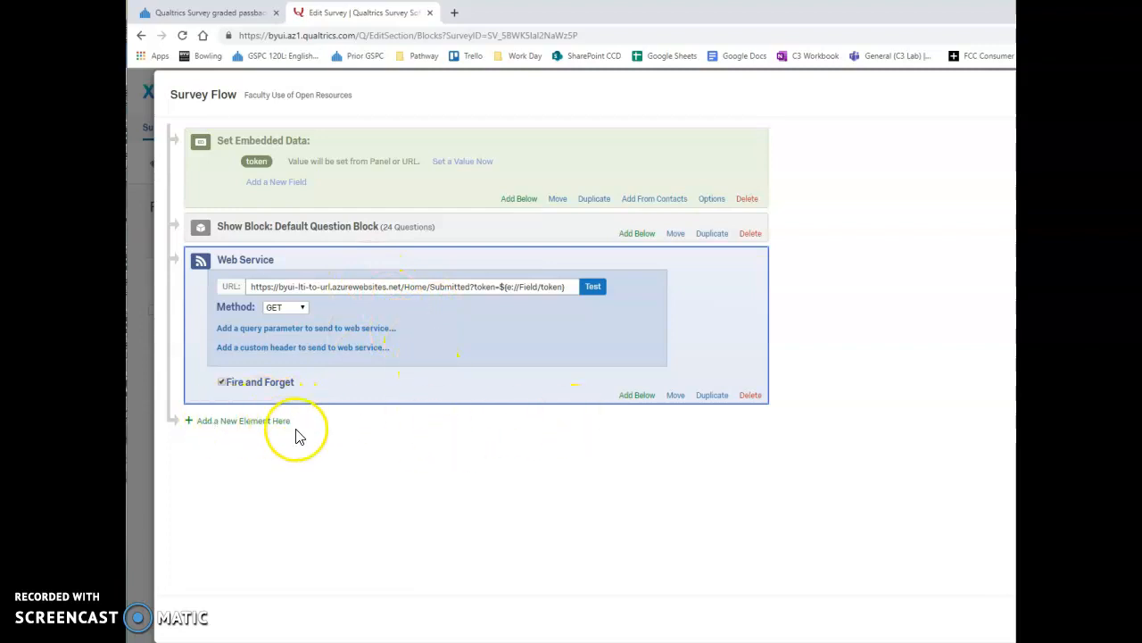
Add an End of Survey element below the web service in the survey flow
click(255, 423)
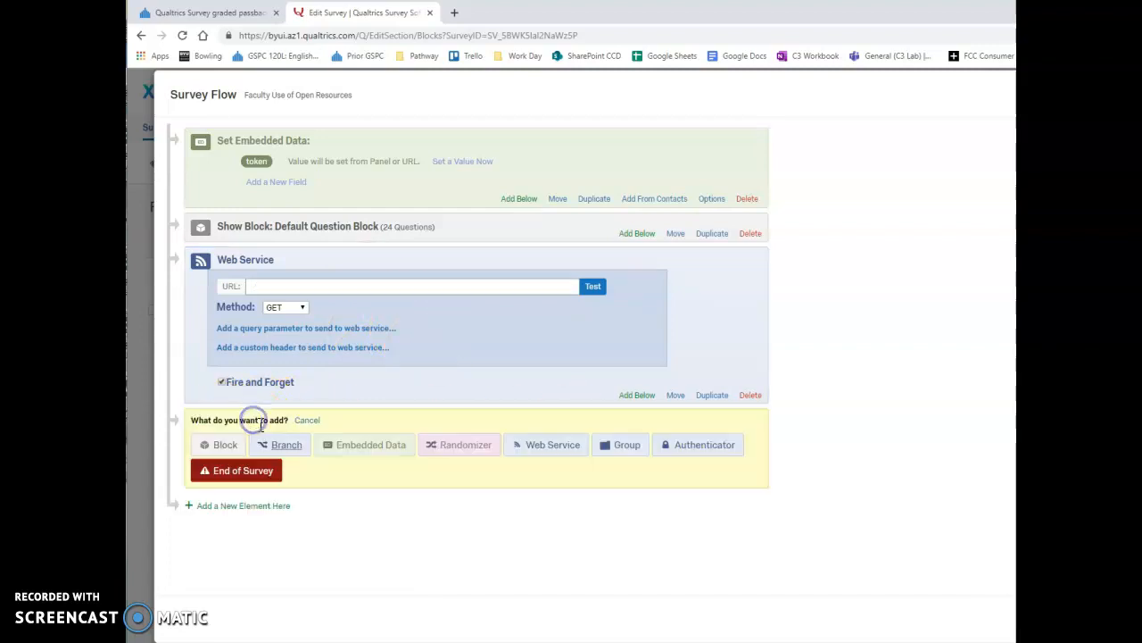
click(238, 473)
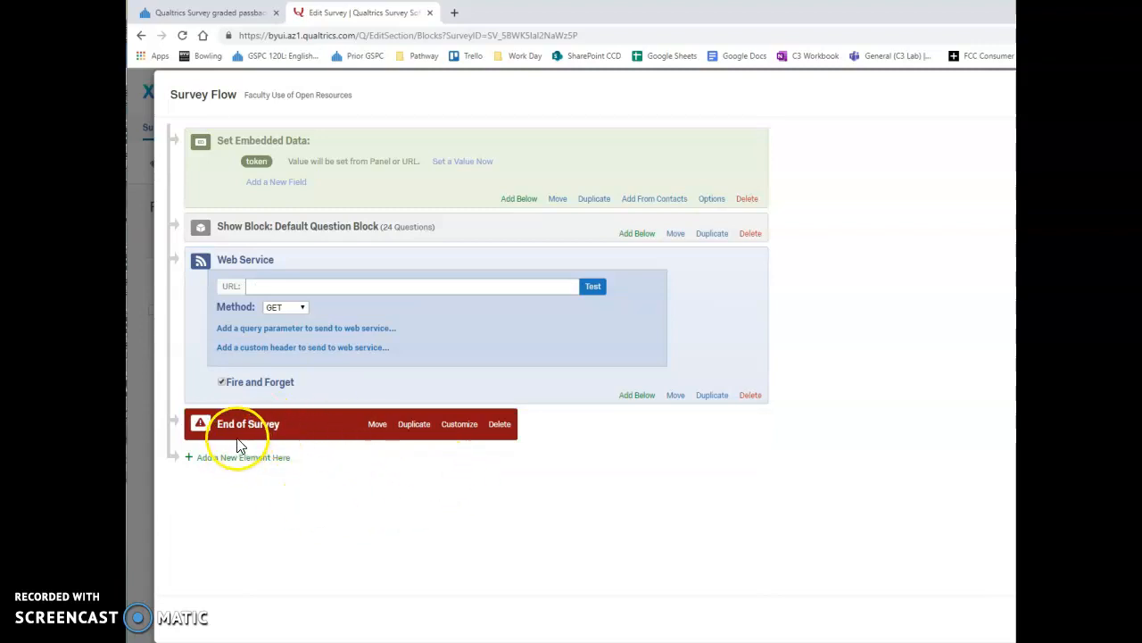